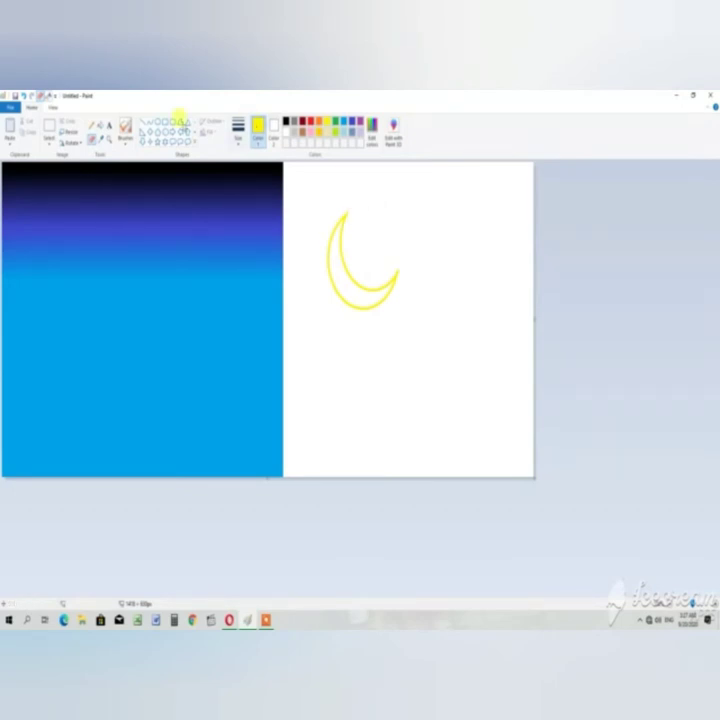
Fill the crescent moon outline with yellow and brush yellow speckled shading along its inner curve
{"action": "left_click", "coordinate": [99, 124]}
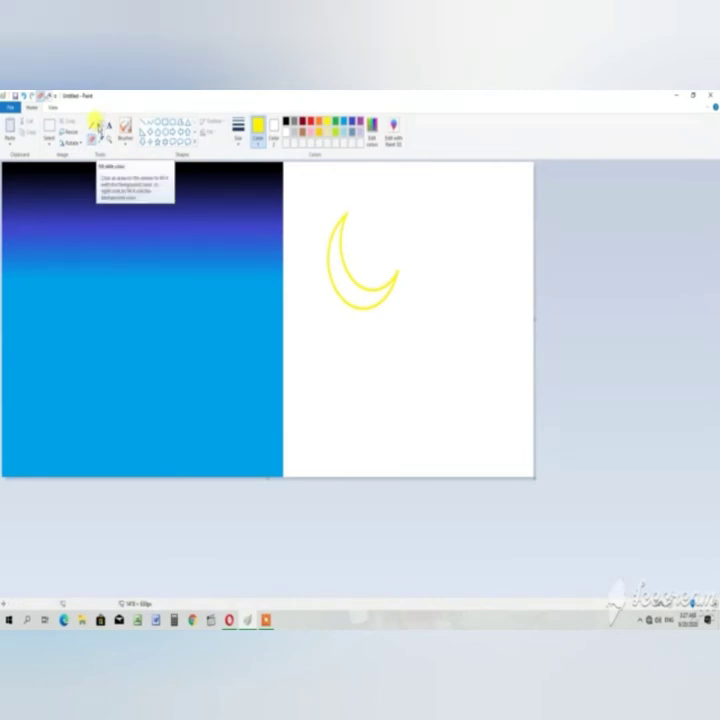
{"action": "left_click", "coordinate": [340, 260]}
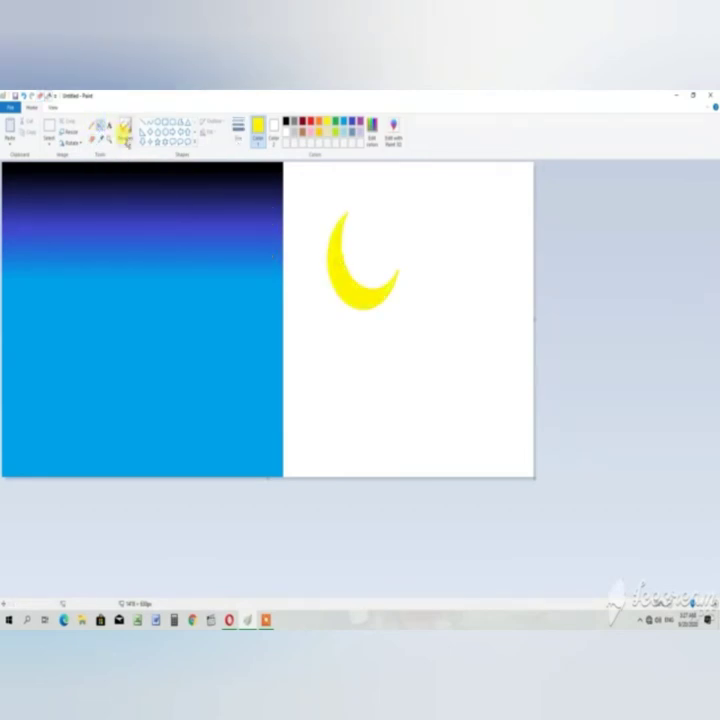
{"action": "left_click", "coordinate": [125, 131]}
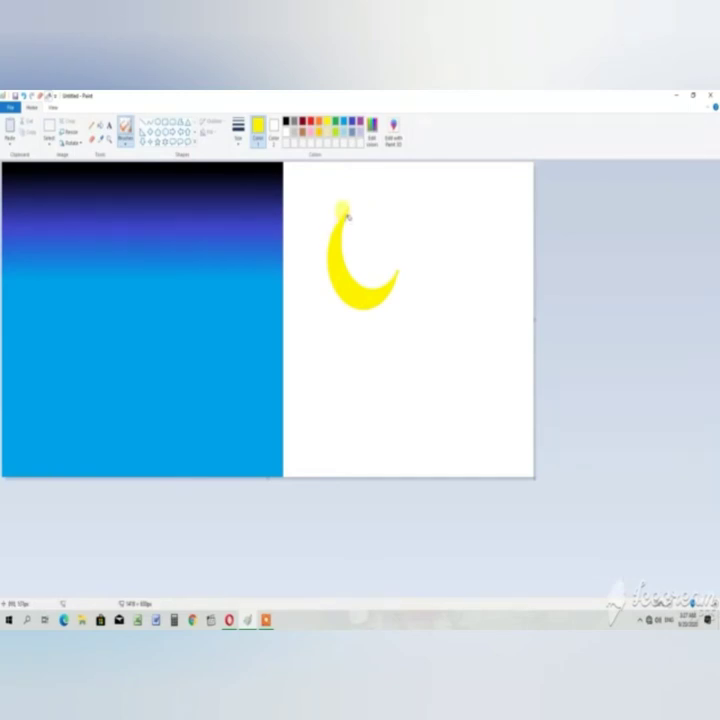
{"action": "mouse_move", "coordinate": [347, 216]}
{"action": "left_mouse_down"}
{"action": "mouse_move", "coordinate": [355, 272]}
{"action": "mouse_move", "coordinate": [367, 287]}
{"action": "mouse_move", "coordinate": [391, 279]}
{"action": "left_mouse_up"}
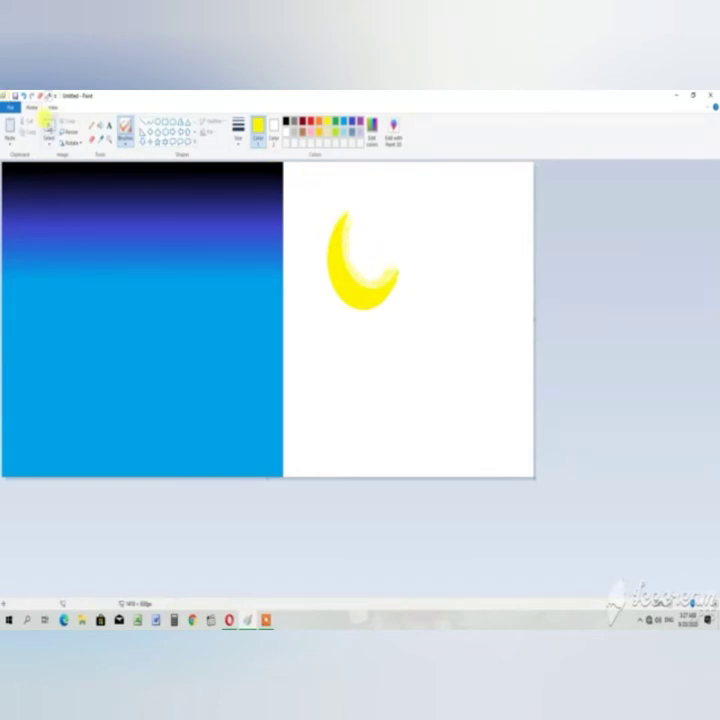
Select the shaded crescent moon and move it onto the upper-left part of the night sky, leaving it deselected
{"action": "left_click", "coordinate": [48, 126]}
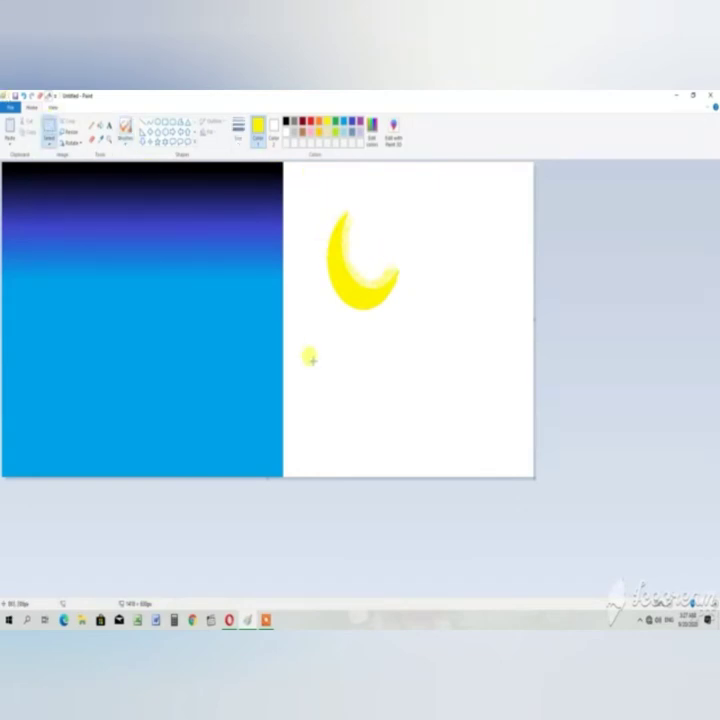
{"action": "left_click_drag", "start_coordinate": [312, 360], "coordinate": [407, 200]}
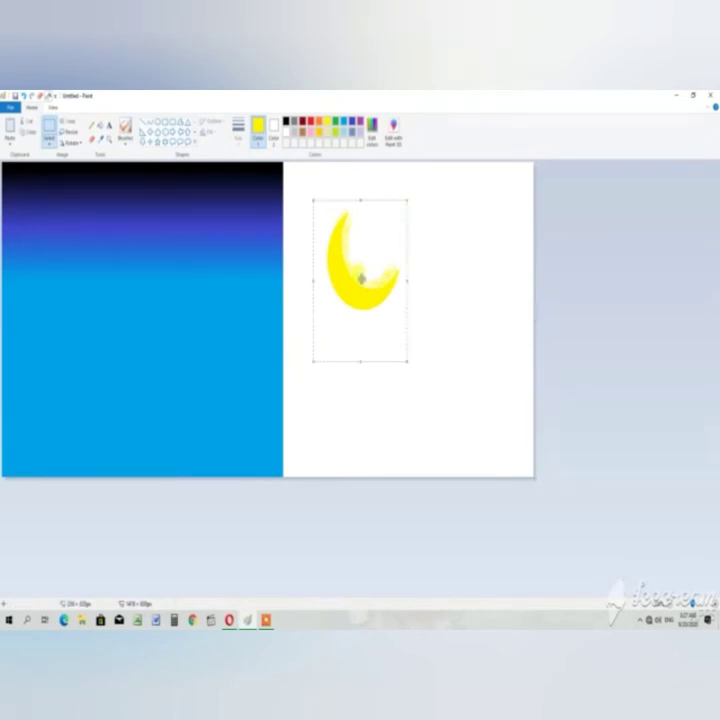
{"action": "left_click_drag", "start_coordinate": [361, 278], "coordinate": [53, 259]}
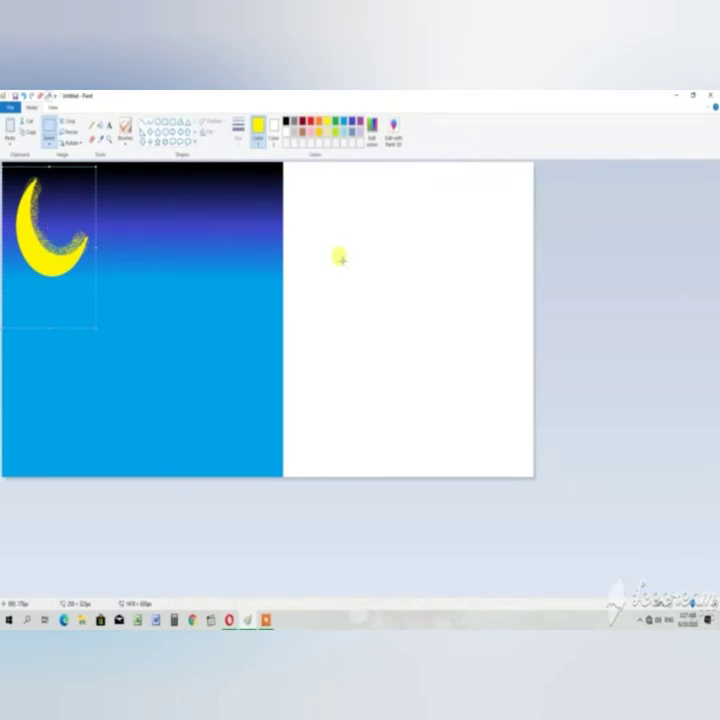
{"action": "left_click", "coordinate": [354, 292]}
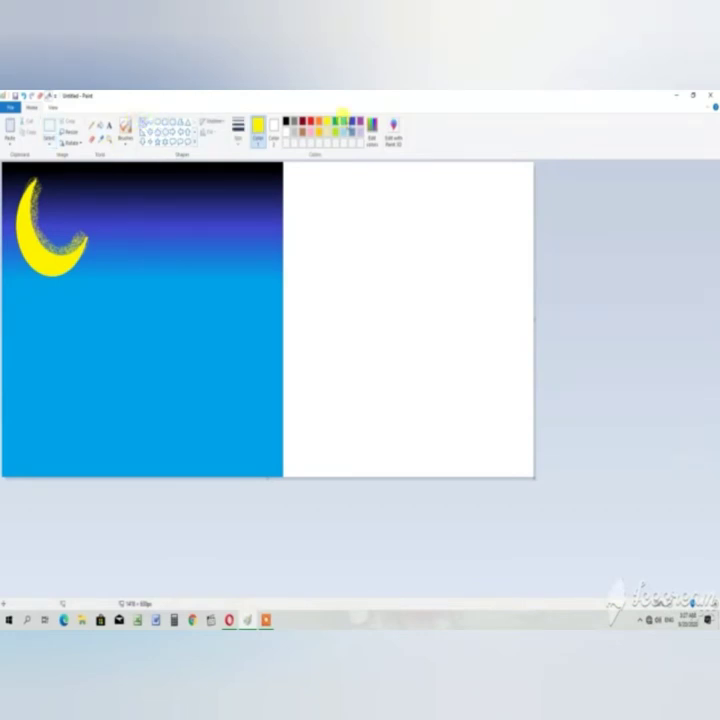
Draw a vertical tree trunk in black with the thickest line on the white area, rising from the canvas's lower edge
{"action": "left_click", "coordinate": [284, 119]}
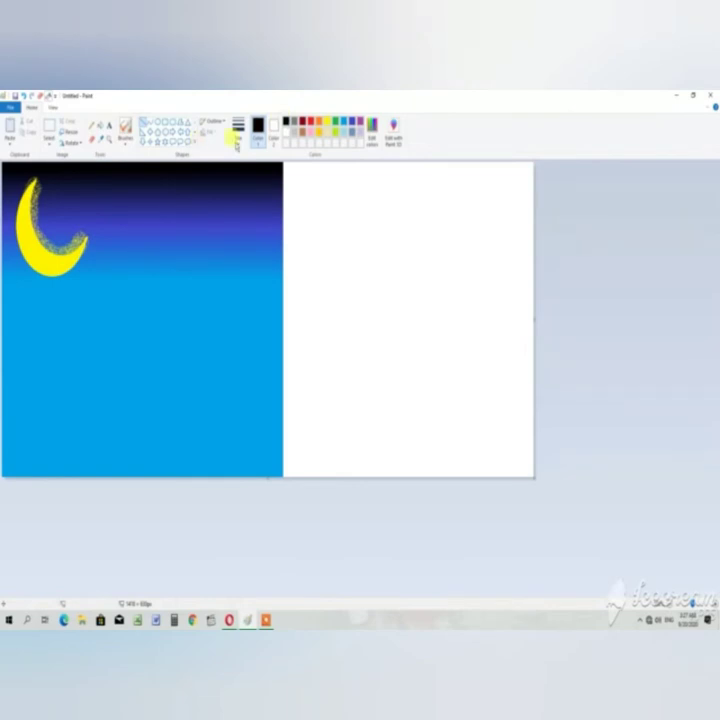
{"action": "left_click", "coordinate": [240, 145]}
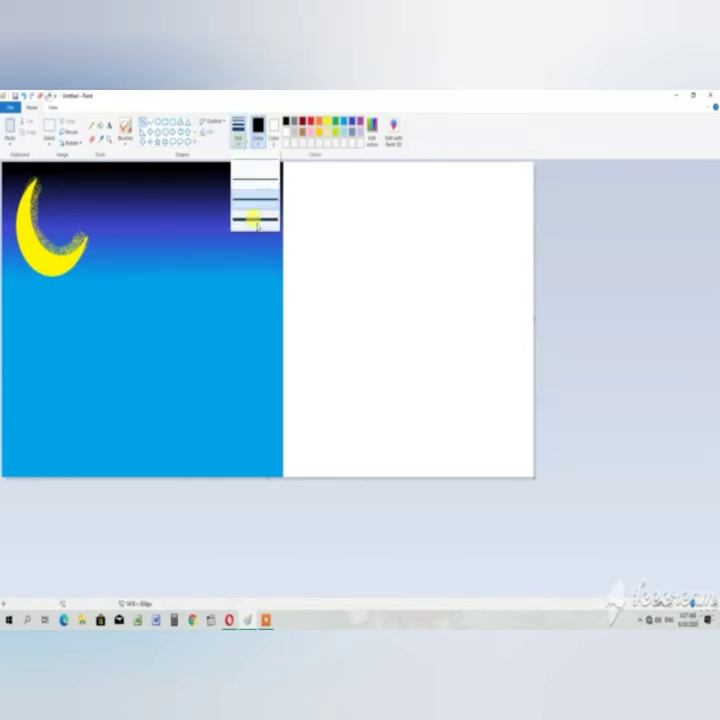
{"action": "left_click", "coordinate": [252, 217]}
{"action": "mouse_move", "coordinate": [396, 470]}
{"action": "left_mouse_down"}
{"action": "mouse_move", "coordinate": [399, 405]}
{"action": "mouse_move", "coordinate": [391, 357]}
{"action": "mouse_move", "coordinate": [397, 332]}
{"action": "left_mouse_up"}
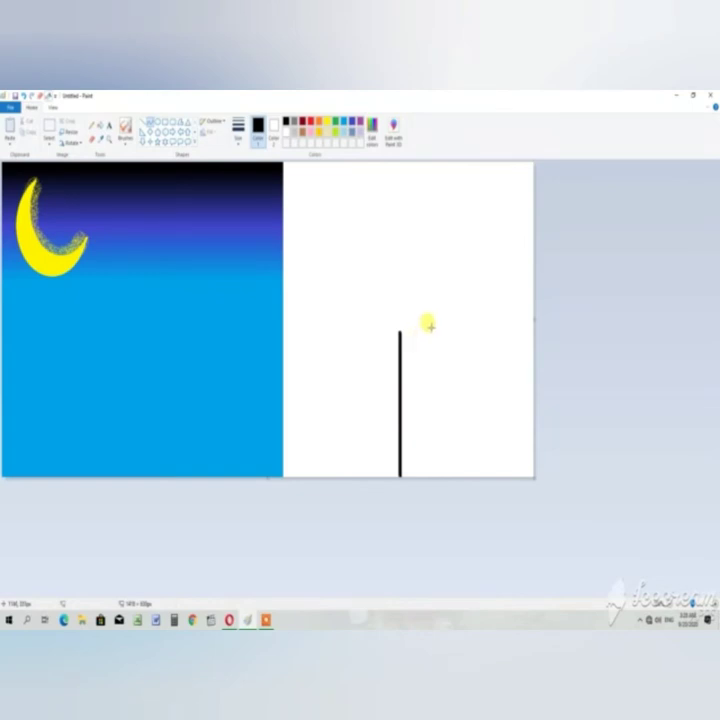
Draw a slightly curved black branch rising to the right from the upper part of the trunk
{"action": "mouse_move", "coordinate": [443, 315]}
{"action": "left_mouse_down"}
{"action": "mouse_move", "coordinate": [405, 354]}
{"action": "mouse_move", "coordinate": [395, 386]}
{"action": "left_mouse_up"}
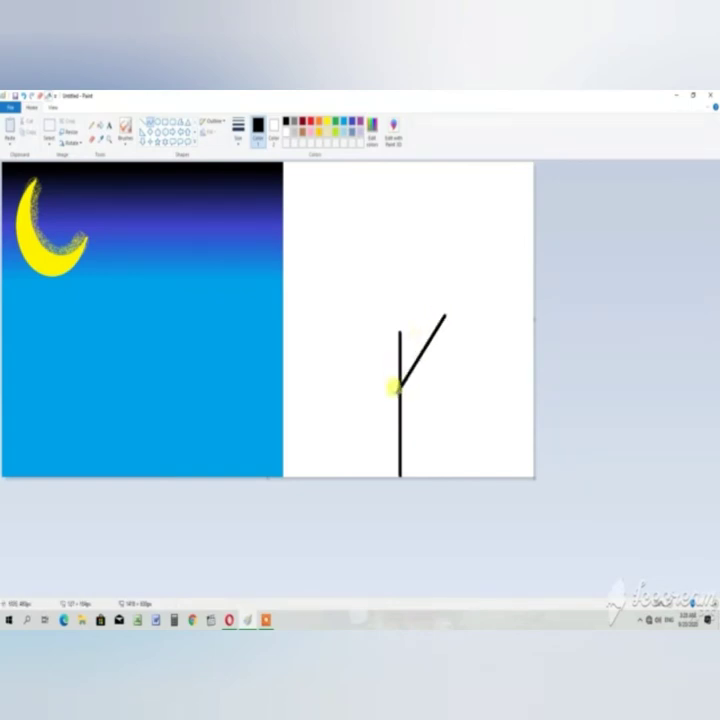
{"action": "left_click", "coordinate": [424, 339]}
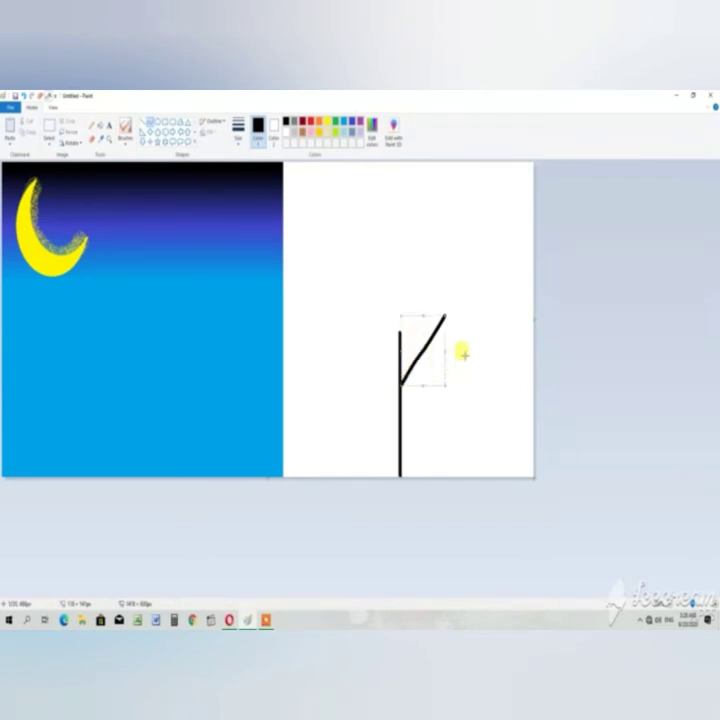
{"action": "left_click", "coordinate": [464, 354]}
Add short curved twigs to both sides of the right branch, plus a long side branch extending right with its own twigs
{"action": "left_click_drag", "start_coordinate": [431, 319], "coordinate": [431, 333]}
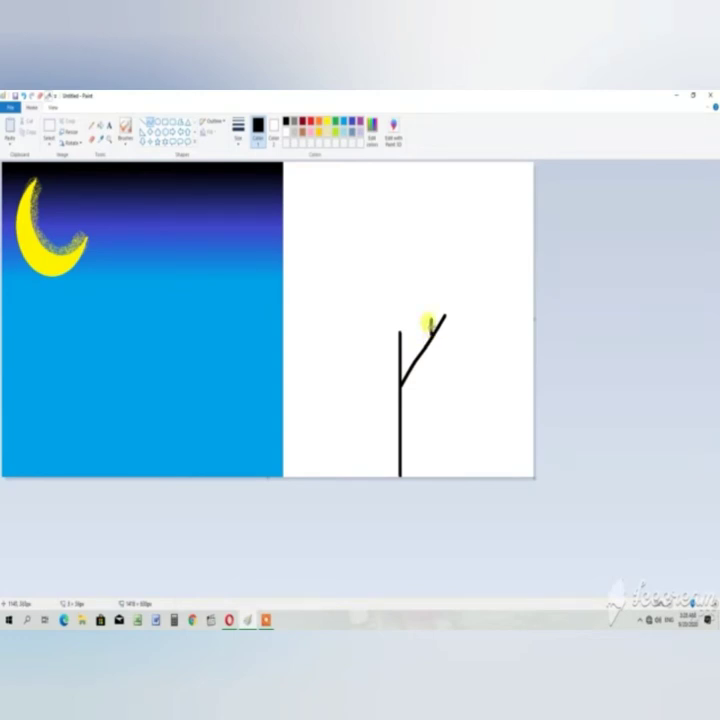
{"action": "left_click", "coordinate": [431, 326]}
{"action": "left_click", "coordinate": [448, 363]}
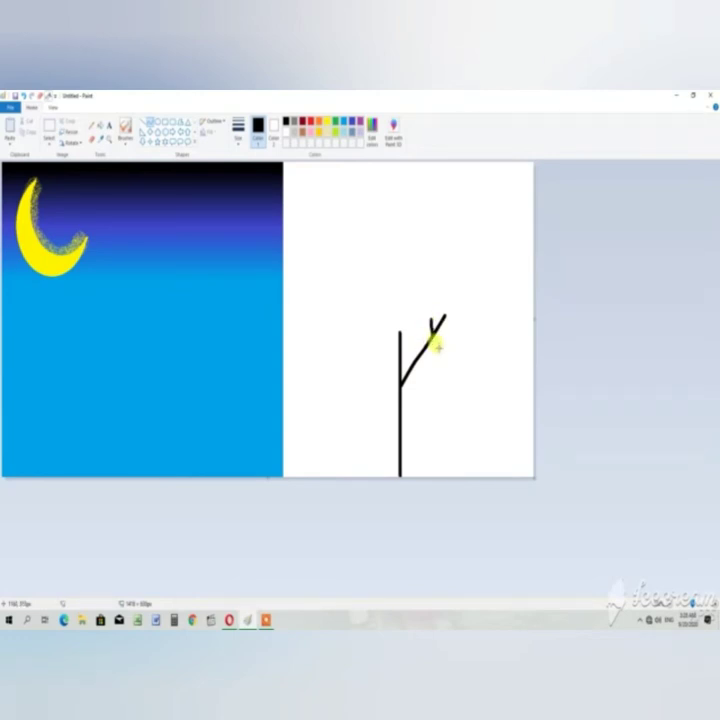
{"action": "left_click_drag", "start_coordinate": [437, 347], "coordinate": [425, 345]}
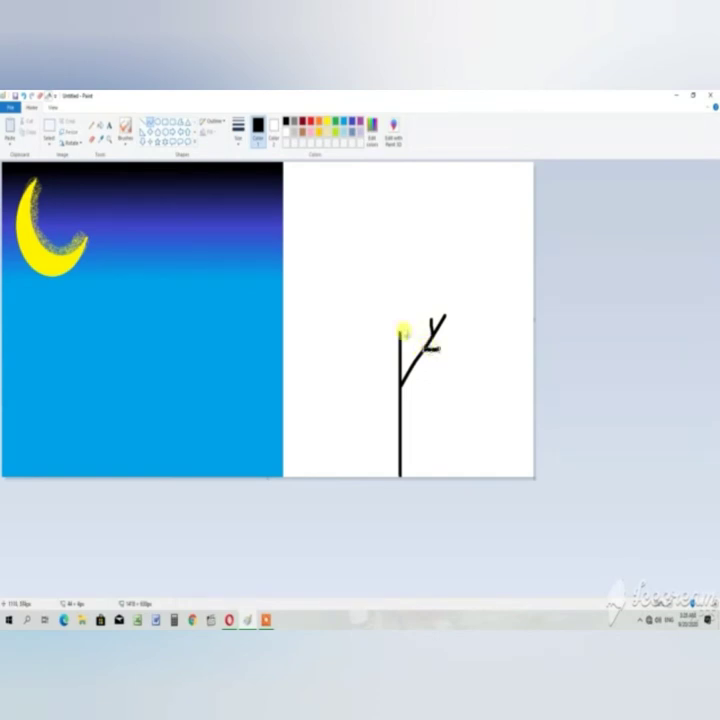
{"action": "left_click_drag", "start_coordinate": [409, 336], "coordinate": [411, 348]}
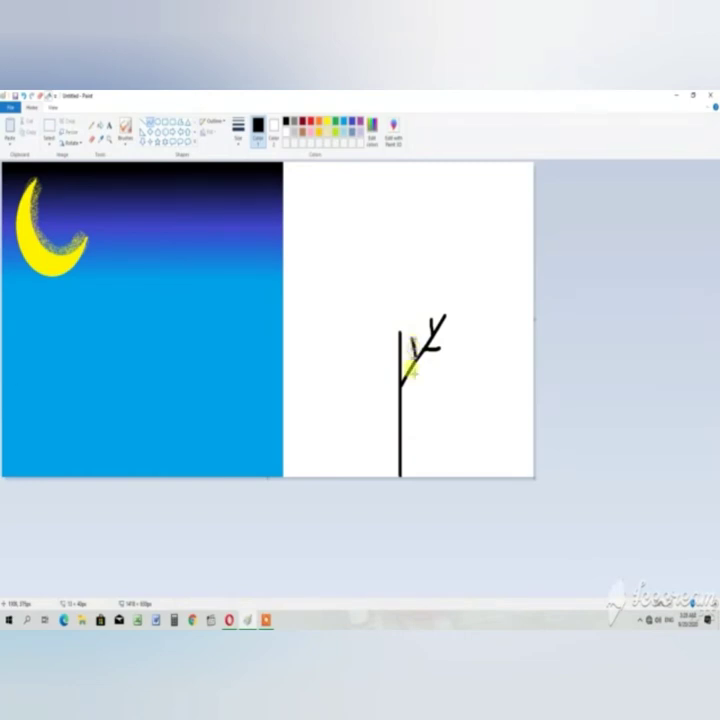
{"action": "left_click_drag", "start_coordinate": [418, 365], "coordinate": [424, 380]}
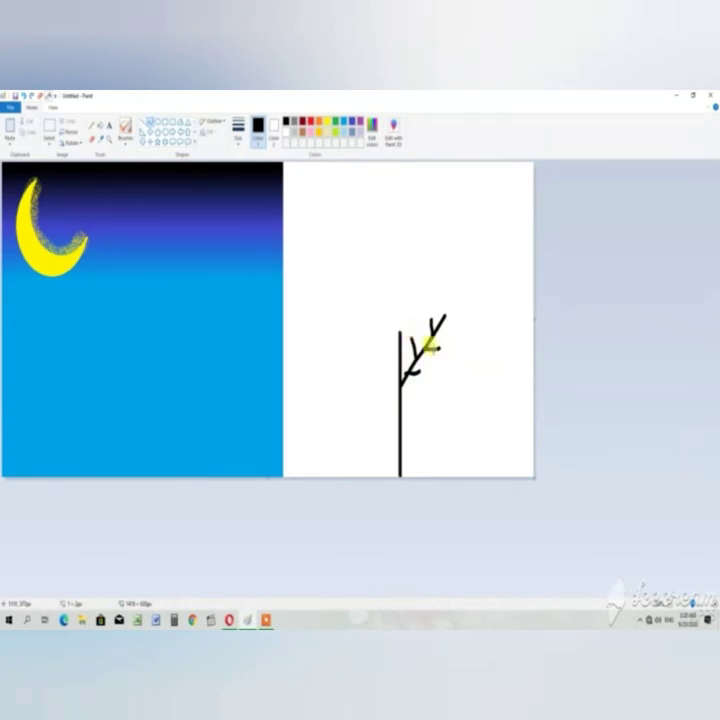
{"action": "mouse_move", "coordinate": [430, 346]}
{"action": "left_mouse_down"}
{"action": "mouse_move", "coordinate": [498, 334]}
{"action": "mouse_move", "coordinate": [479, 348]}
{"action": "mouse_move", "coordinate": [469, 337]}
{"action": "left_mouse_up"}
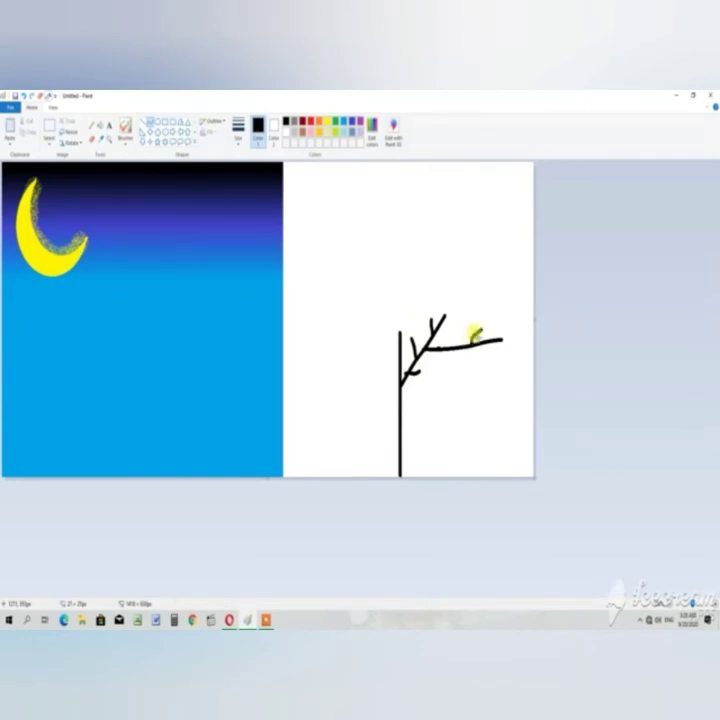
{"action": "left_click_drag", "start_coordinate": [488, 352], "coordinate": [478, 345]}
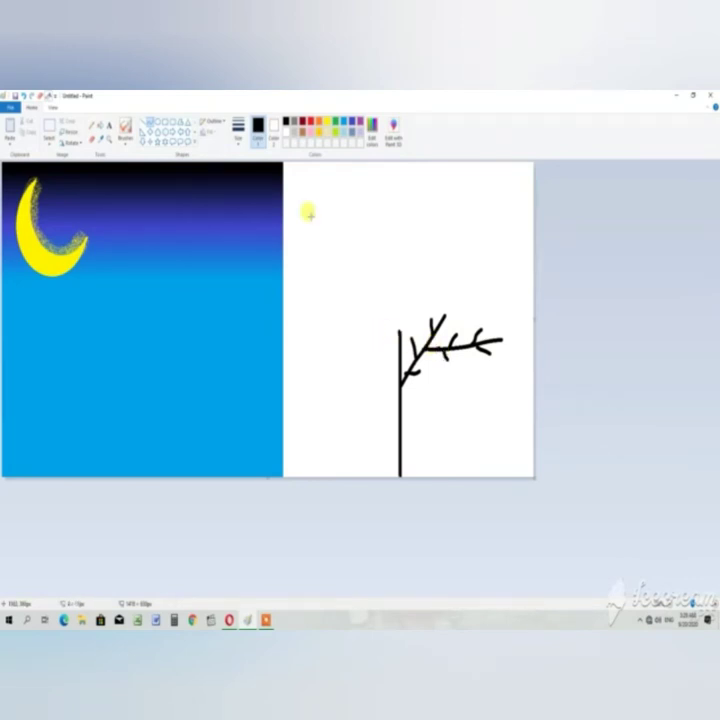
Draw a black branch slanting up to the left from the top of the trunk
{"action": "mouse_move", "coordinate": [400, 332]}
{"action": "left_mouse_down"}
{"action": "mouse_move", "coordinate": [333, 284]}
{"action": "mouse_move", "coordinate": [340, 286]}
{"action": "left_mouse_up"}
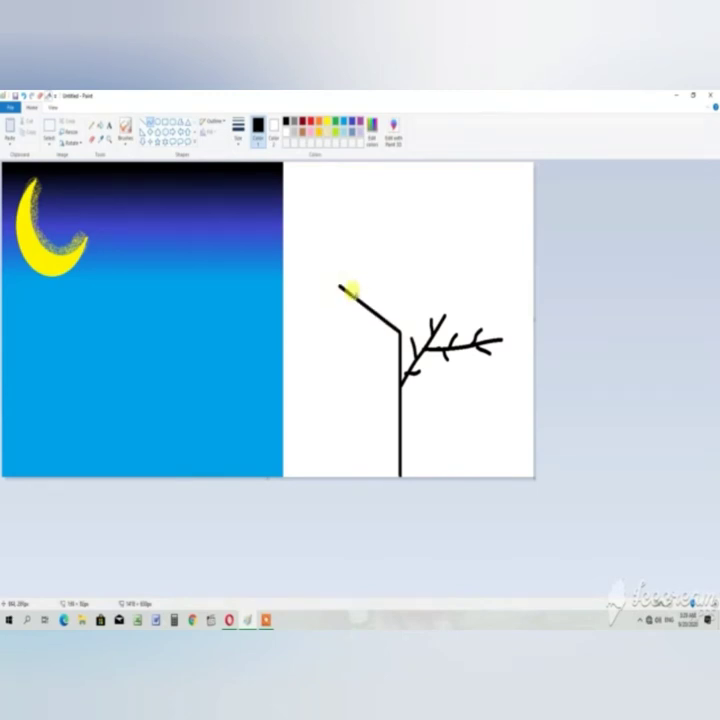
{"action": "left_click", "coordinate": [366, 308]}
{"action": "left_click", "coordinate": [358, 374]}
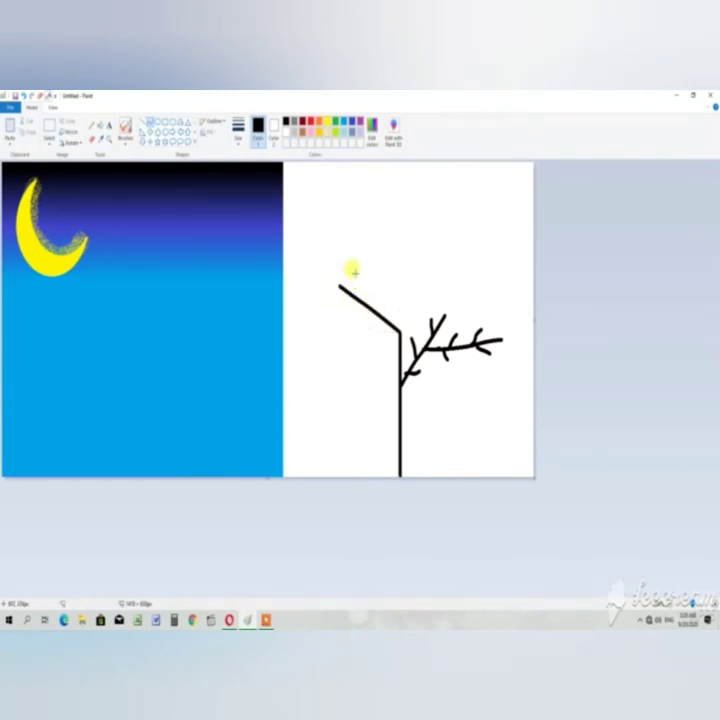
Add four short curved twigs along the left branch, two on its upper side and two on its lower side
{"action": "left_click_drag", "start_coordinate": [352, 282], "coordinate": [357, 297]}
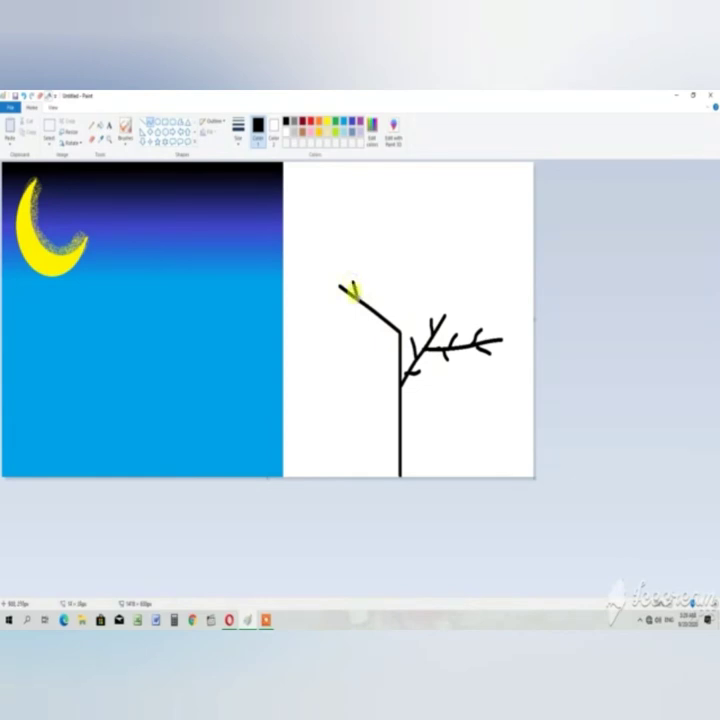
{"action": "left_click", "coordinate": [346, 339]}
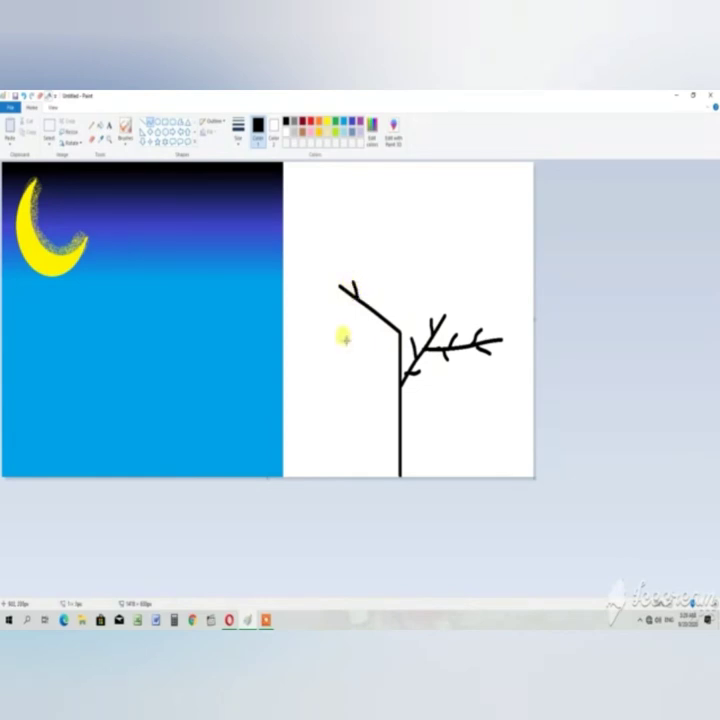
{"action": "left_click_drag", "start_coordinate": [345, 315], "coordinate": [354, 306]}
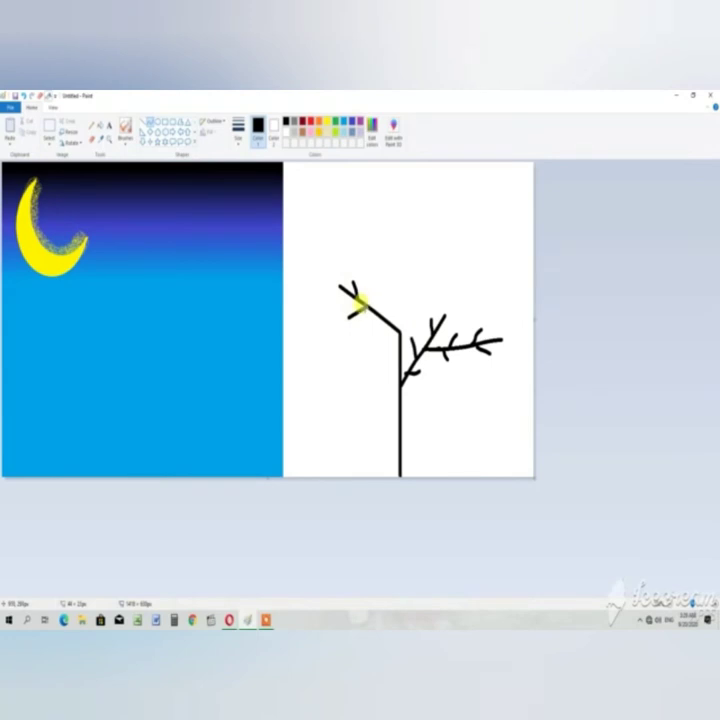
{"action": "left_click", "coordinate": [366, 330]}
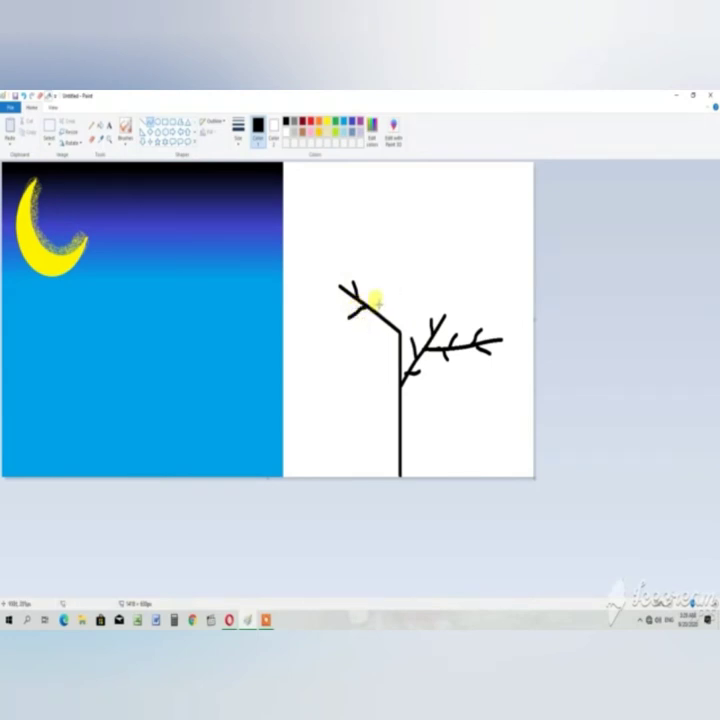
{"action": "left_click_drag", "start_coordinate": [379, 304], "coordinate": [381, 314]}
{"action": "left_click", "coordinate": [370, 345]}
{"action": "mouse_move", "coordinate": [376, 333]}
{"action": "left_mouse_down"}
{"action": "mouse_move", "coordinate": [386, 318]}
{"action": "mouse_move", "coordinate": [381, 329]}
{"action": "left_mouse_up"}
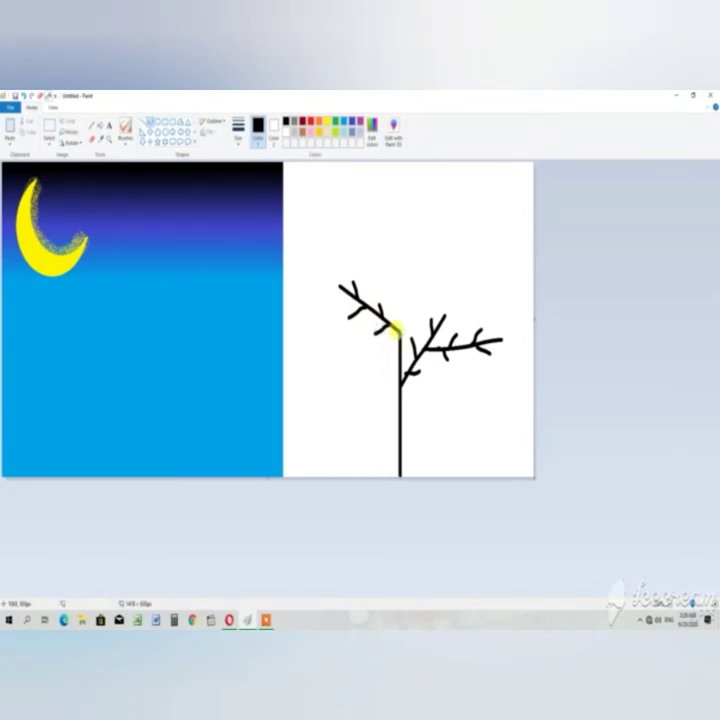
Draw a slightly curved branch rising to the right from the trunk's top and add short curved twigs on both its sides
{"action": "left_click_drag", "start_coordinate": [397, 329], "coordinate": [425, 251]}
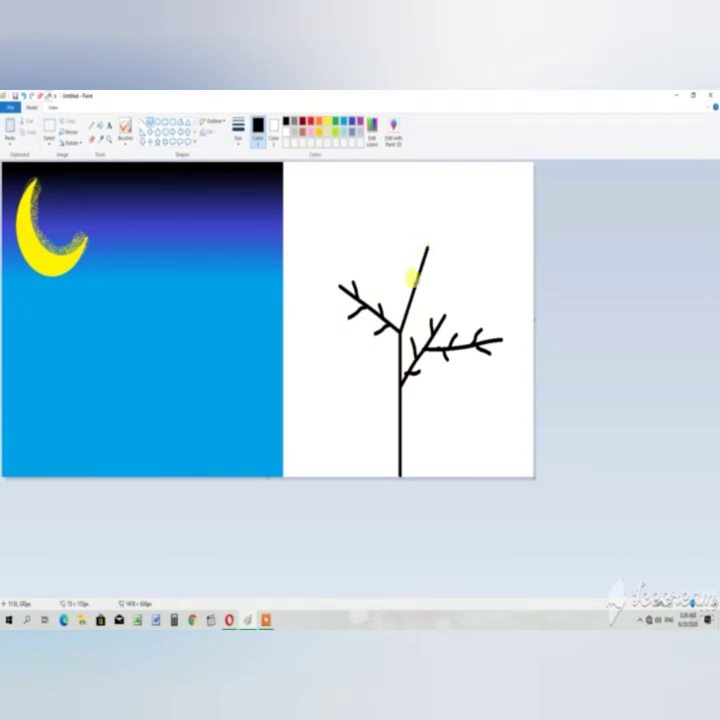
{"action": "left_click_drag", "start_coordinate": [412, 279], "coordinate": [413, 272]}
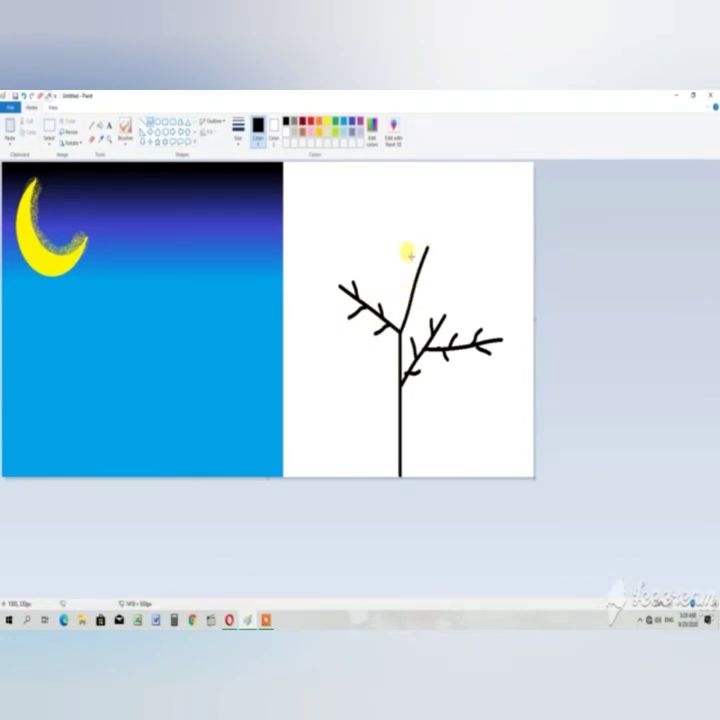
{"action": "left_click_drag", "start_coordinate": [418, 245], "coordinate": [419, 257]}
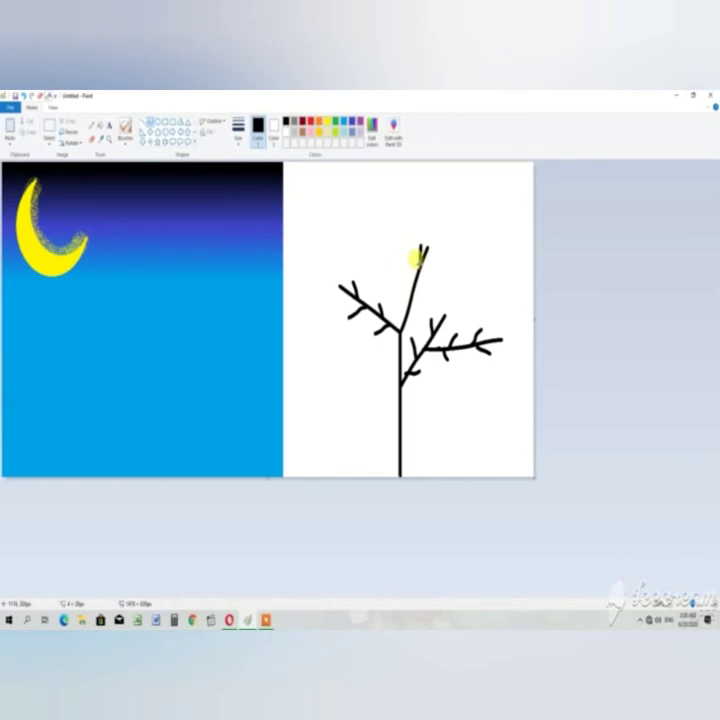
{"action": "left_click", "coordinate": [415, 255]}
{"action": "left_click", "coordinate": [429, 269]}
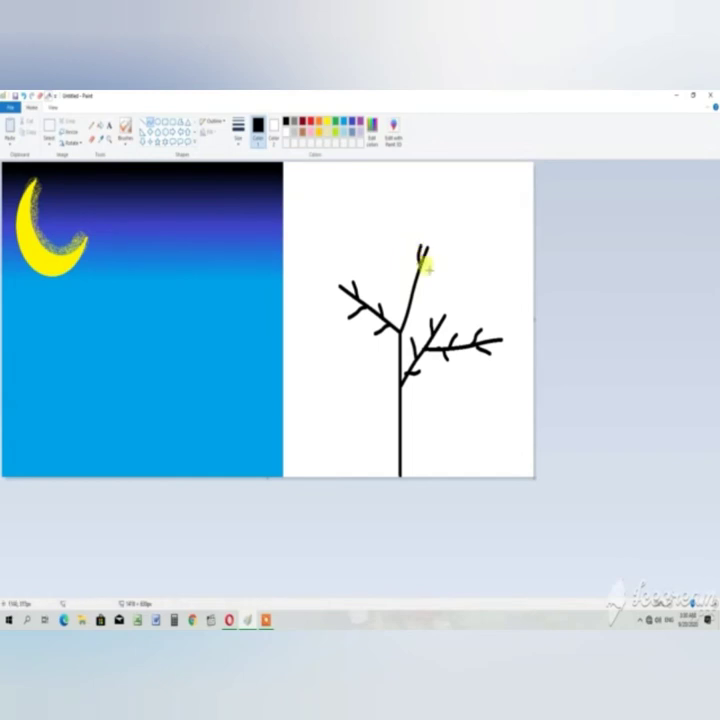
{"action": "left_click_drag", "start_coordinate": [428, 267], "coordinate": [419, 261]}
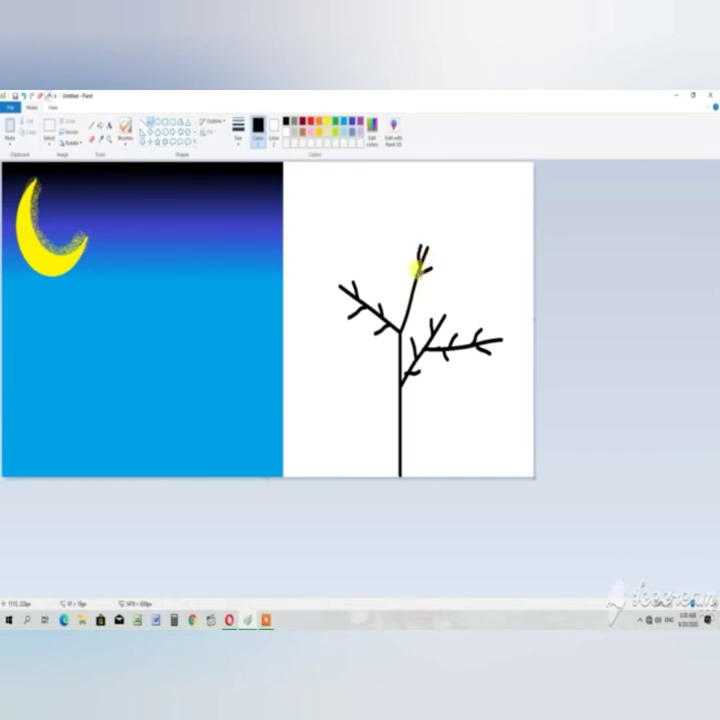
{"action": "left_click", "coordinate": [405, 271]}
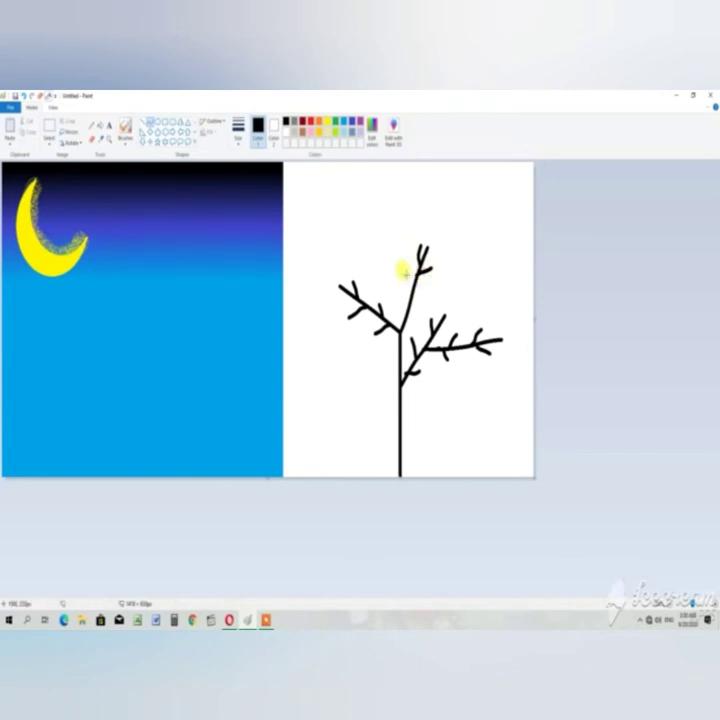
{"action": "left_click_drag", "start_coordinate": [404, 275], "coordinate": [412, 295]}
{"action": "left_click", "coordinate": [408, 287]}
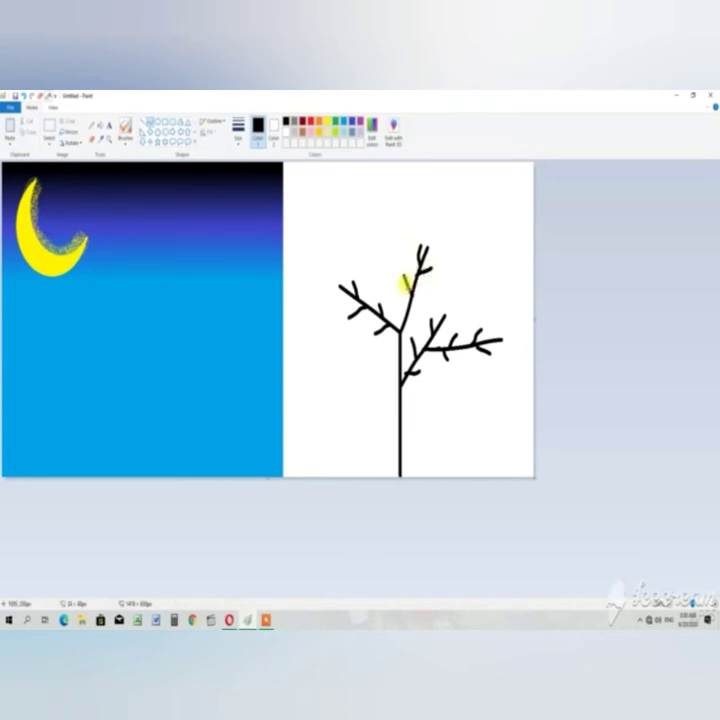
{"action": "left_click", "coordinate": [414, 301]}
{"action": "left_click", "coordinate": [418, 311]}
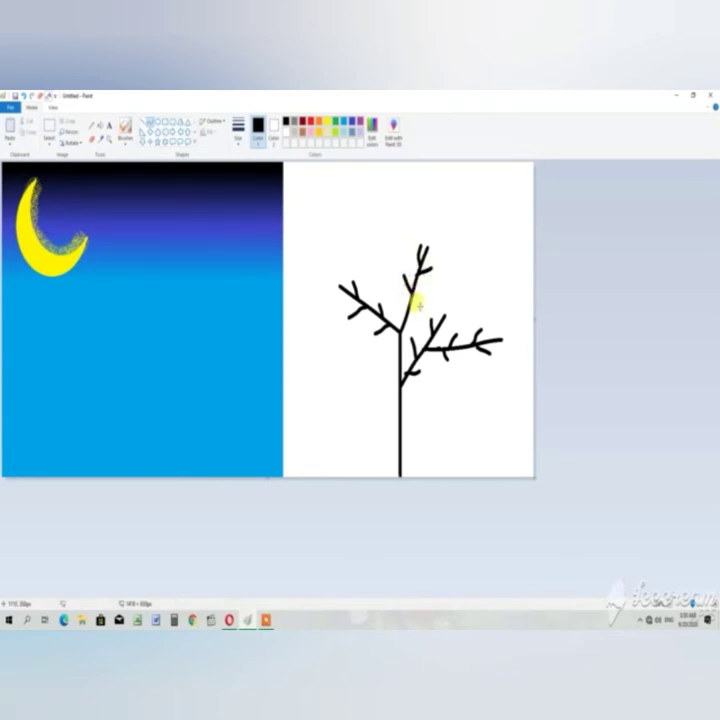
Add two short curved twigs to the lower part of the topmost branch, one on each side
{"action": "left_click_drag", "start_coordinate": [419, 306], "coordinate": [405, 306]}
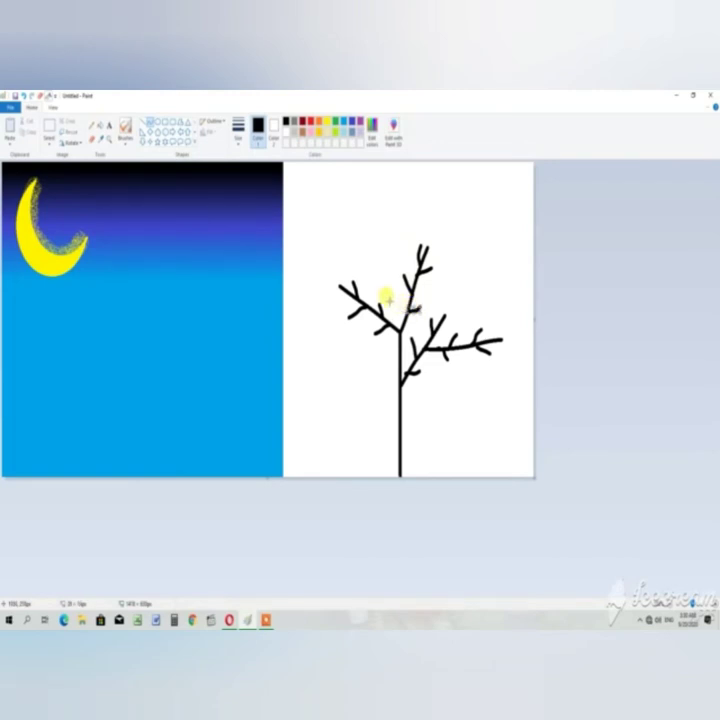
{"action": "left_click", "coordinate": [390, 300]}
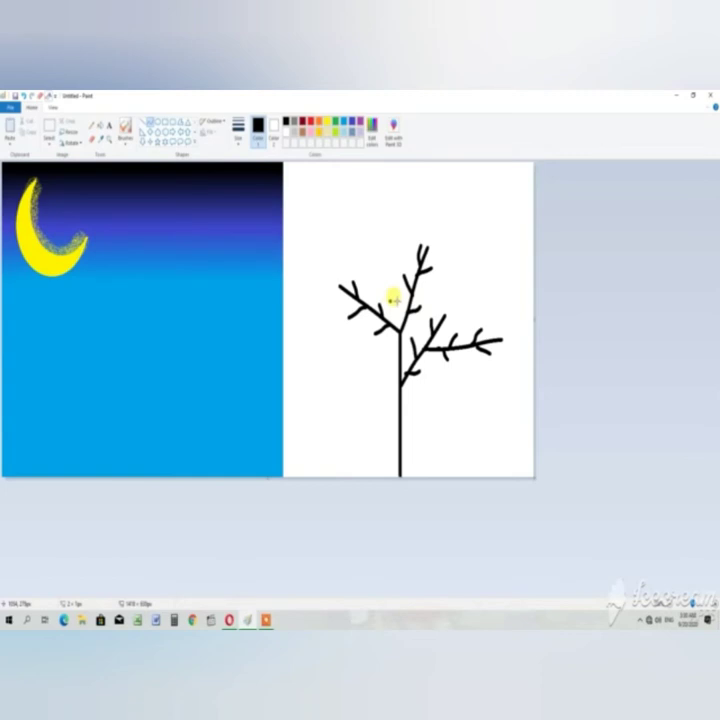
{"action": "left_click_drag", "start_coordinate": [397, 302], "coordinate": [404, 315]}
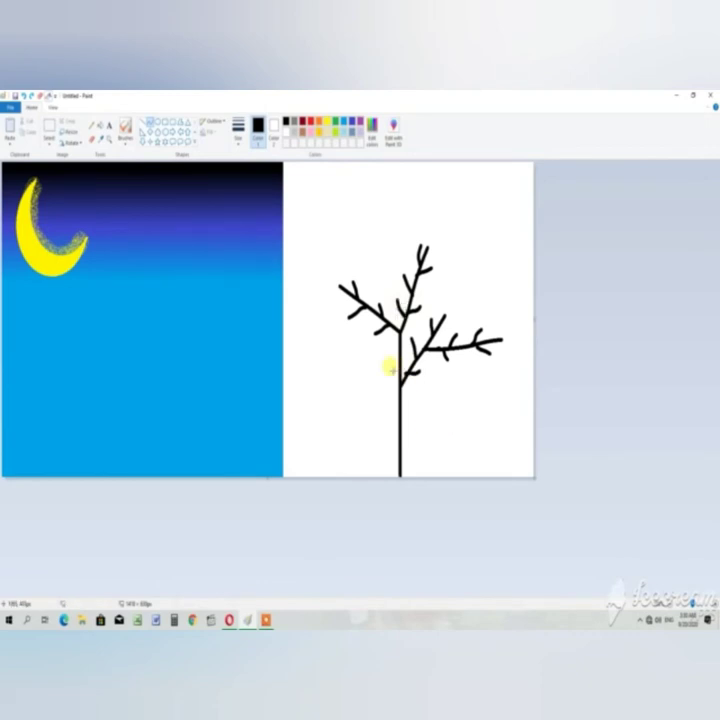
Draw a long black branch slanting up to the left from the trunk, below the existing left branch
{"action": "mouse_move", "coordinate": [397, 372]}
{"action": "left_mouse_down"}
{"action": "mouse_move", "coordinate": [387, 355]}
{"action": "mouse_move", "coordinate": [329, 342]}
{"action": "mouse_move", "coordinate": [326, 321]}
{"action": "mouse_move", "coordinate": [336, 315]}
{"action": "mouse_move", "coordinate": [316, 322]}
{"action": "left_mouse_up"}
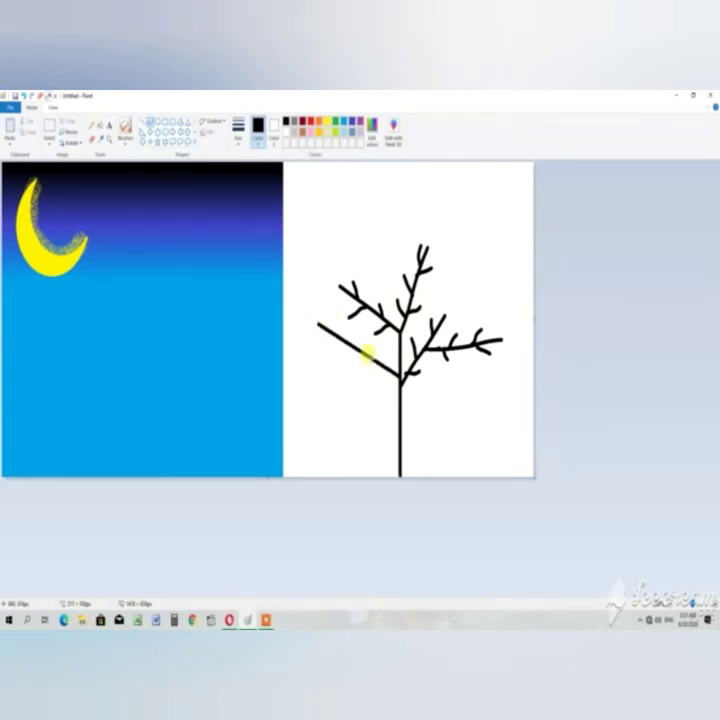
{"action": "left_click", "coordinate": [368, 356]}
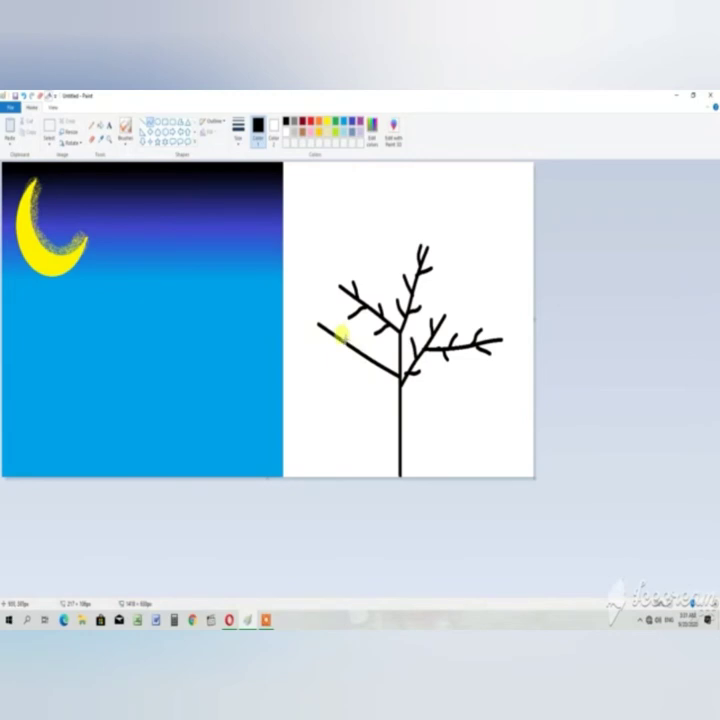
{"action": "left_click", "coordinate": [343, 337]}
{"action": "left_click", "coordinate": [351, 403]}
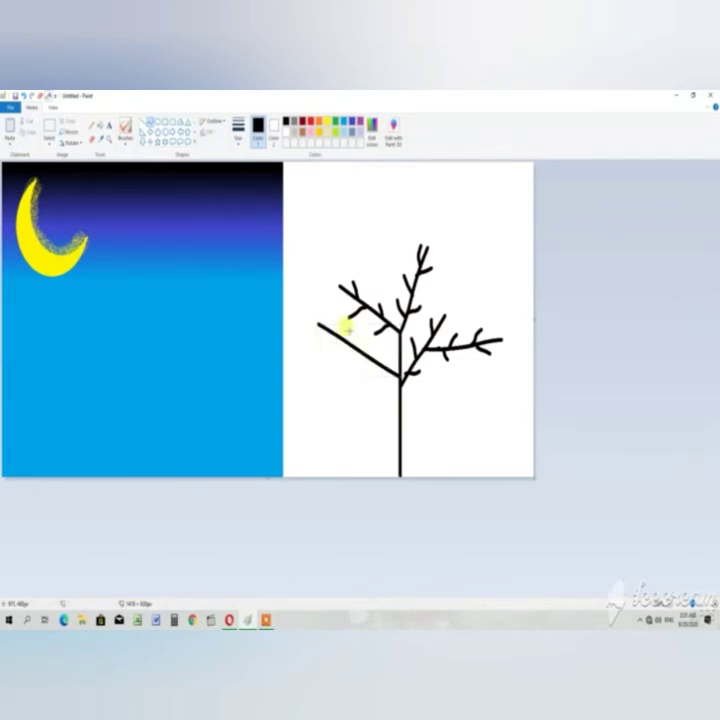
Add six short curved twigs along the lower left branch, three on its upper side and three on its lower side
{"action": "left_click_drag", "start_coordinate": [331, 323], "coordinate": [336, 334]}
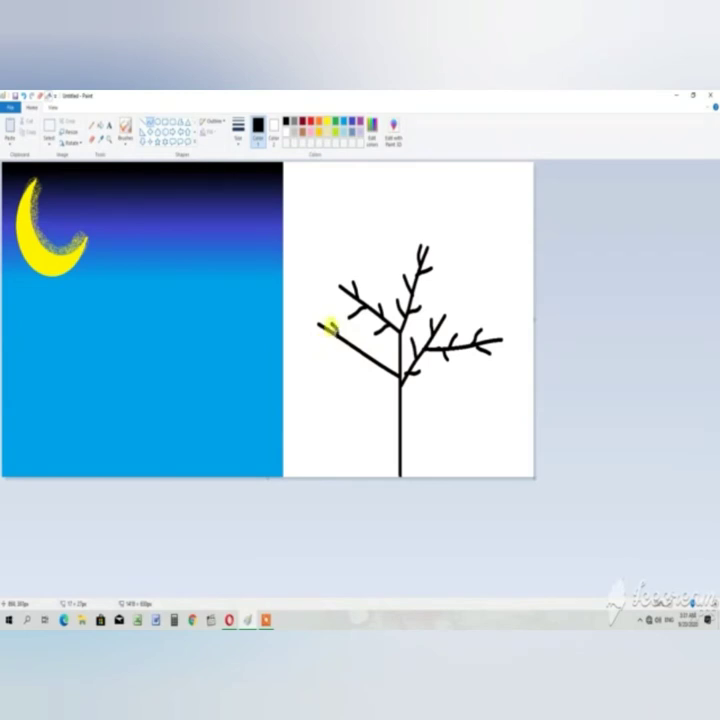
{"action": "left_click_drag", "start_coordinate": [326, 347], "coordinate": [336, 337]}
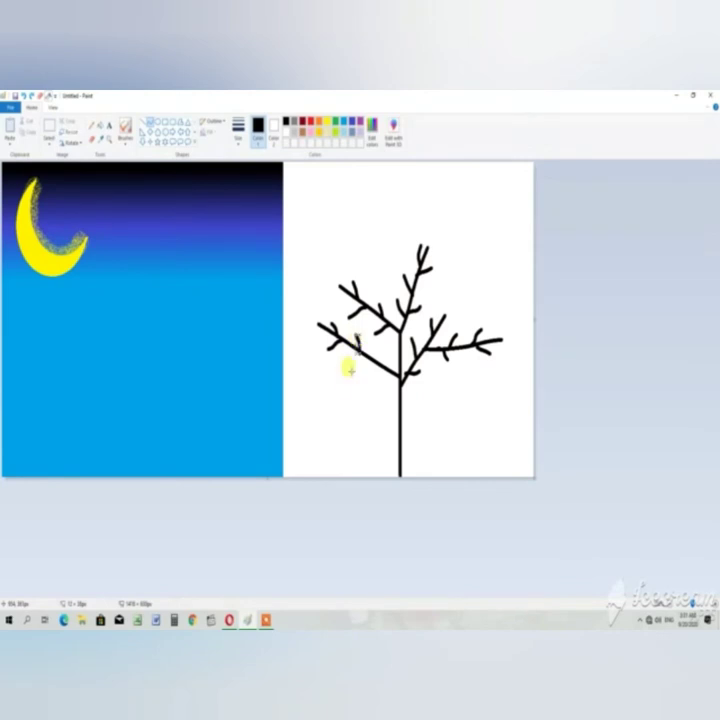
{"action": "left_click_drag", "start_coordinate": [361, 368], "coordinate": [371, 359]}
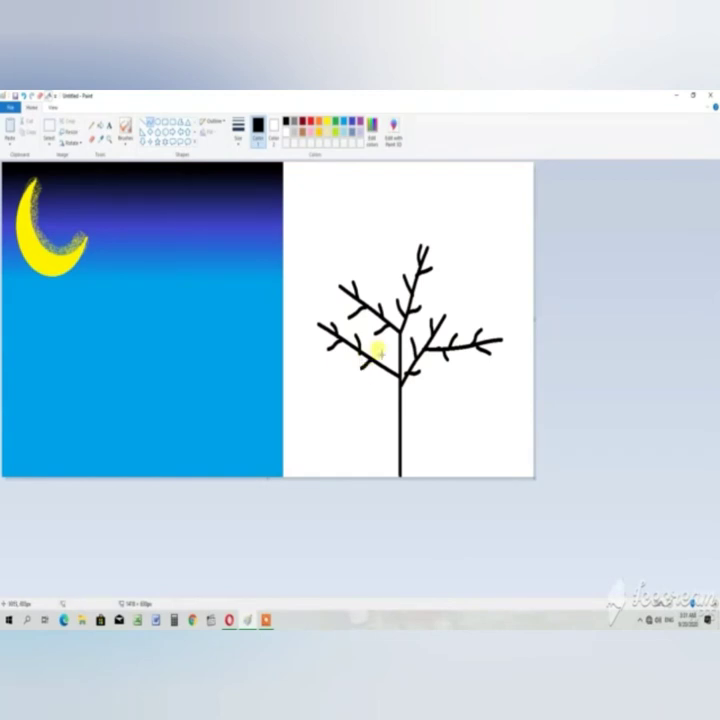
{"action": "left_click_drag", "start_coordinate": [382, 354], "coordinate": [383, 366]}
{"action": "left_click", "coordinate": [371, 399]}
{"action": "left_click_drag", "start_coordinate": [383, 381], "coordinate": [395, 375]}
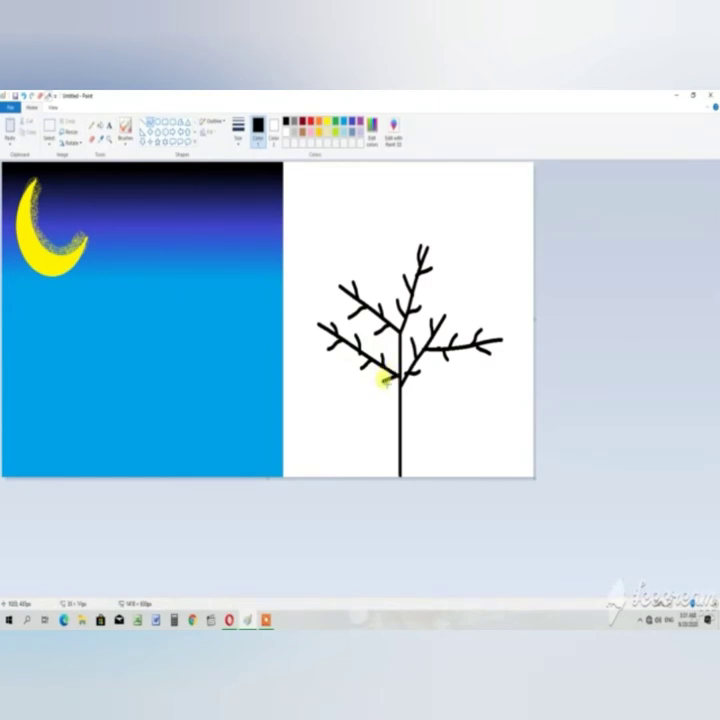
{"action": "left_click", "coordinate": [490, 408]}
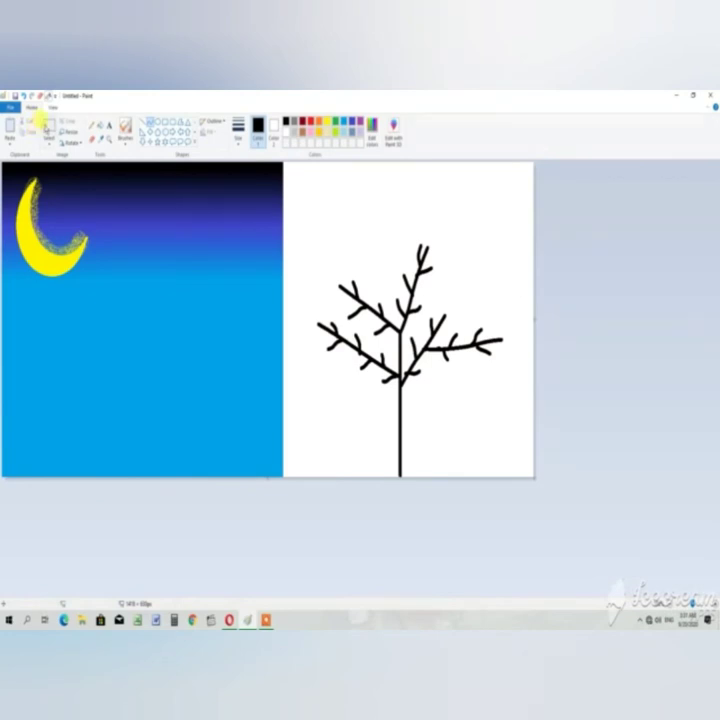
Select the whole tree and move it onto the night sky, with its trunk reaching the bottom edge
{"action": "left_click", "coordinate": [46, 129]}
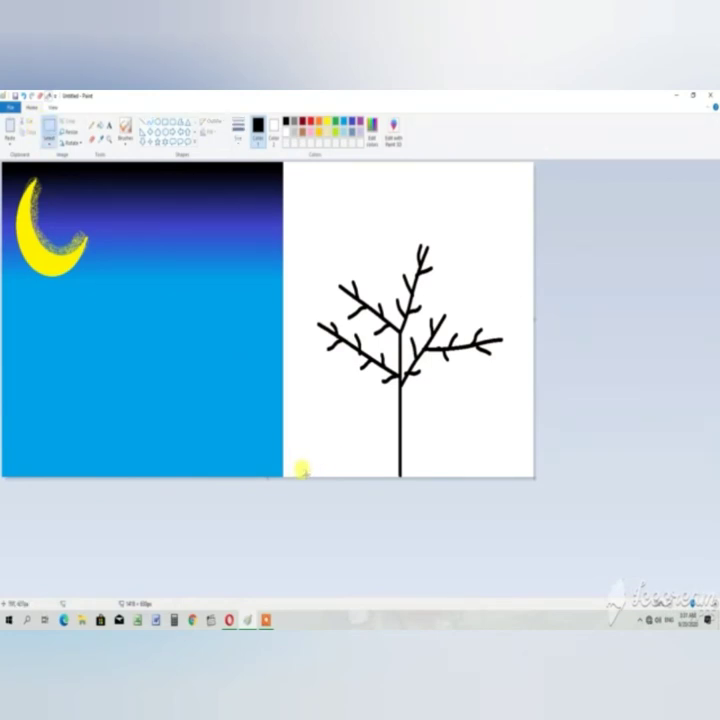
{"action": "left_click_drag", "start_coordinate": [301, 469], "coordinate": [508, 233]}
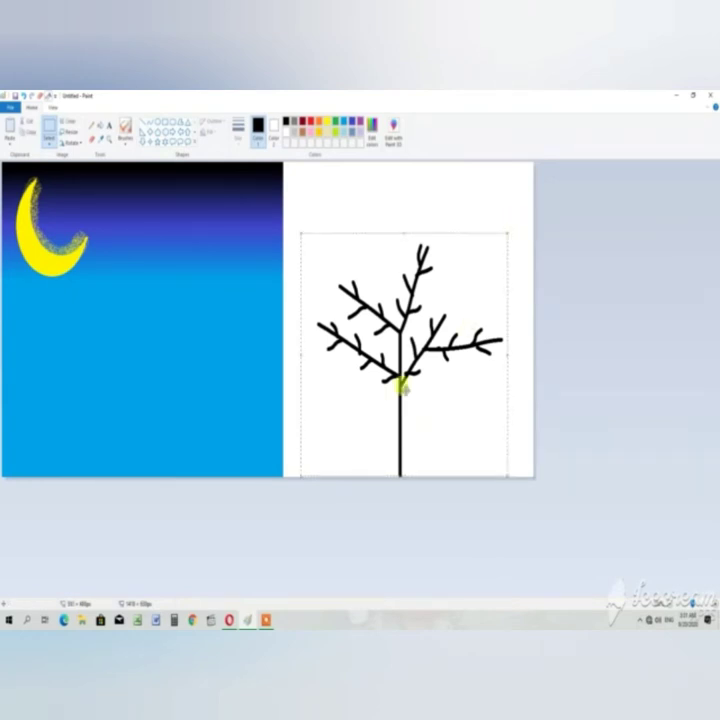
{"action": "left_click_drag", "start_coordinate": [400, 386], "coordinate": [196, 381]}
{"action": "left_click", "coordinate": [385, 350]}
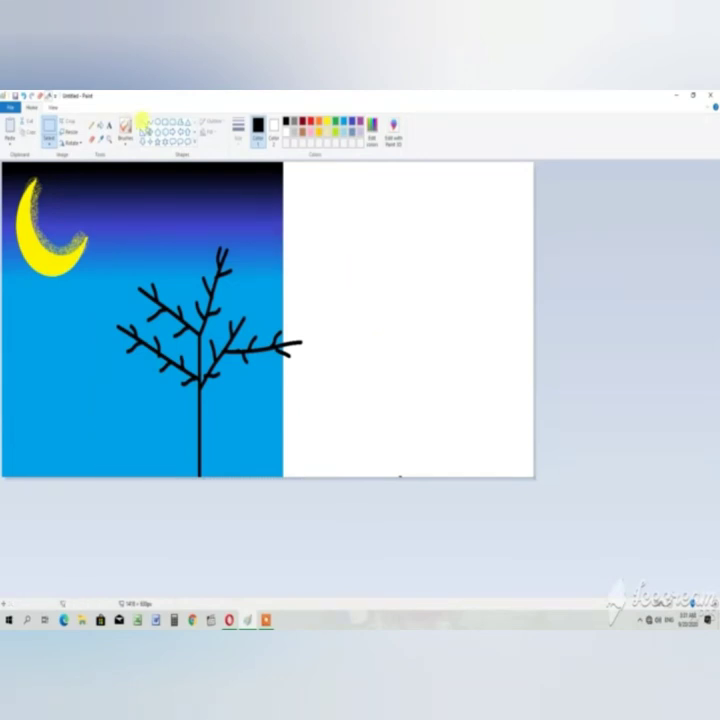
Draw a long horizontal black line low in the white area with a short upright line at each end
{"action": "left_click", "coordinate": [142, 120]}
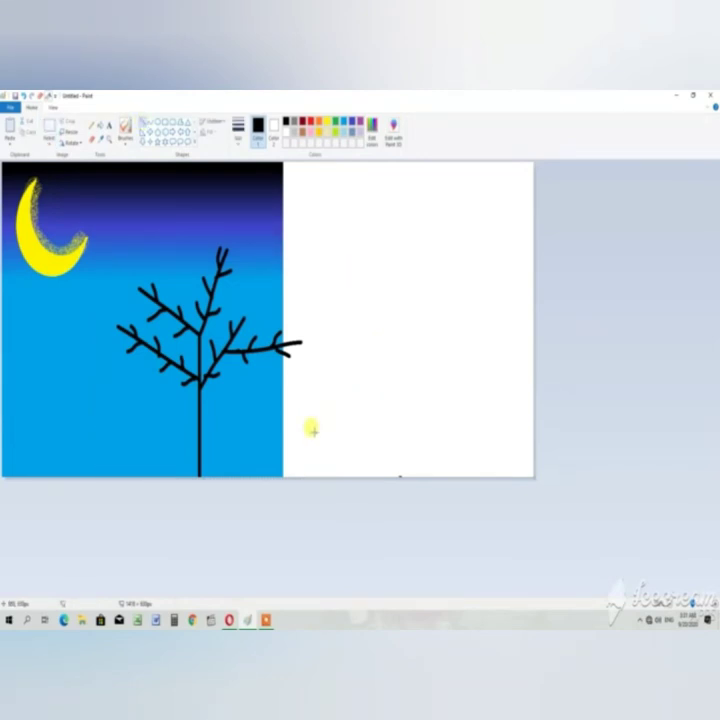
{"action": "left_click_drag", "start_coordinate": [297, 451], "coordinate": [528, 447]}
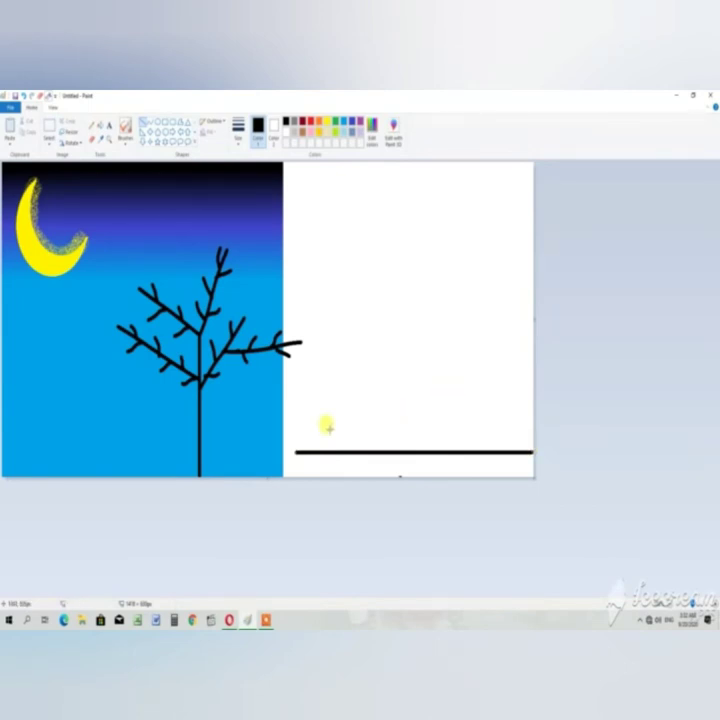
{"action": "left_click_drag", "start_coordinate": [296, 452], "coordinate": [295, 436]}
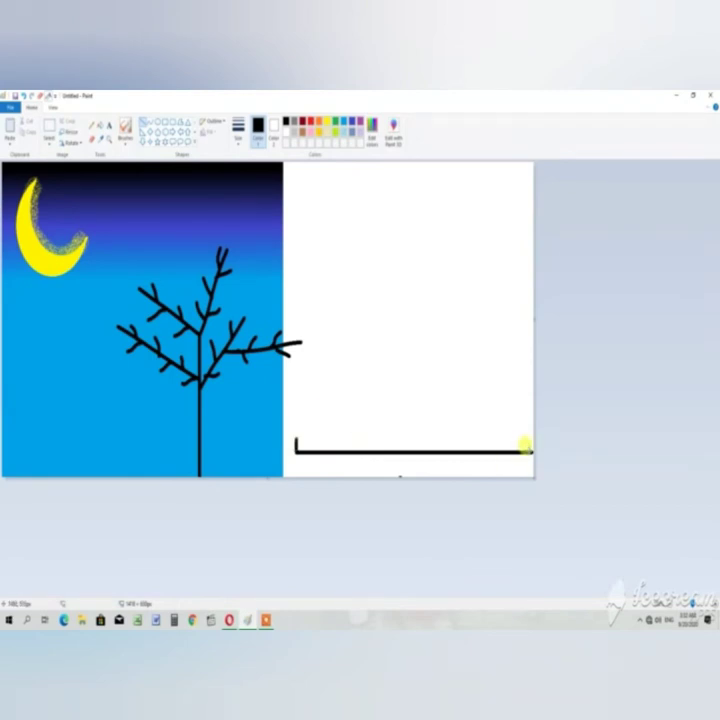
{"action": "left_click_drag", "start_coordinate": [528, 451], "coordinate": [527, 434]}
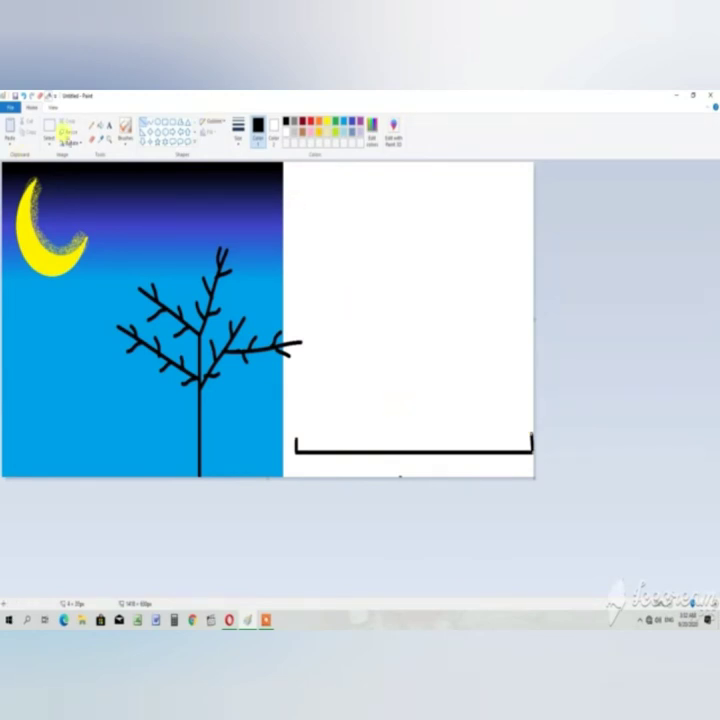
Draw a jagged grass outline between the two uprights with a thicker Pencil and fill the enclosed strip with black
{"action": "left_click", "coordinate": [93, 125]}
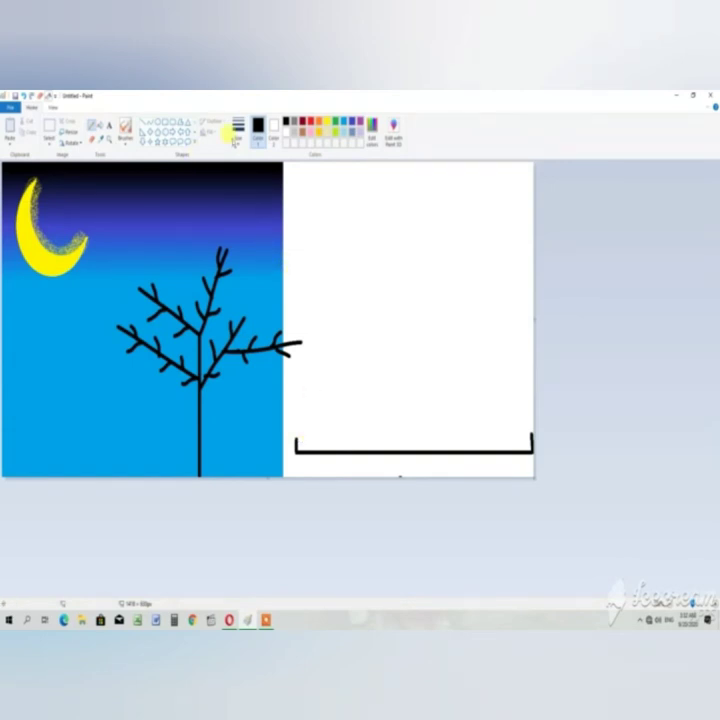
{"action": "left_click", "coordinate": [238, 143]}
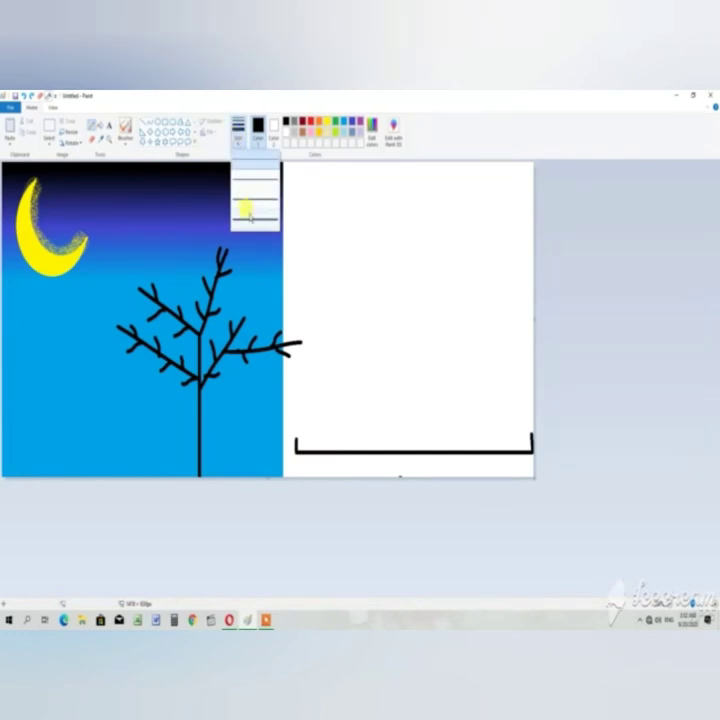
{"action": "left_click", "coordinate": [246, 205]}
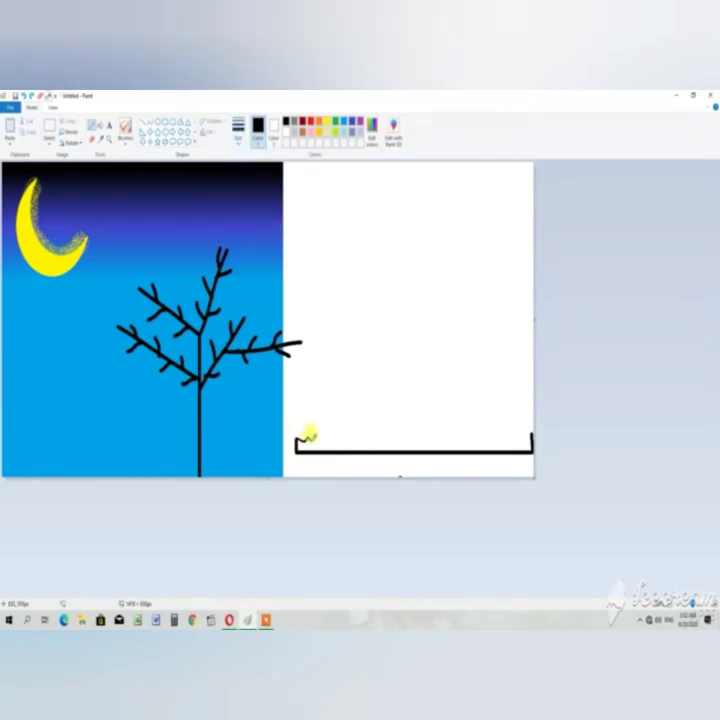
{"action": "mouse_move", "coordinate": [309, 439]}
{"action": "left_mouse_down"}
{"action": "mouse_move", "coordinate": [343, 438]}
{"action": "mouse_move", "coordinate": [344, 428]}
{"action": "mouse_move", "coordinate": [348, 434]}
{"action": "mouse_move", "coordinate": [361, 428]}
{"action": "mouse_move", "coordinate": [382, 437]}
{"action": "mouse_move", "coordinate": [388, 429]}
{"action": "mouse_move", "coordinate": [418, 433]}
{"action": "mouse_move", "coordinate": [487, 419]}
{"action": "mouse_move", "coordinate": [493, 432]}
{"action": "mouse_move", "coordinate": [530, 428]}
{"action": "left_mouse_up"}
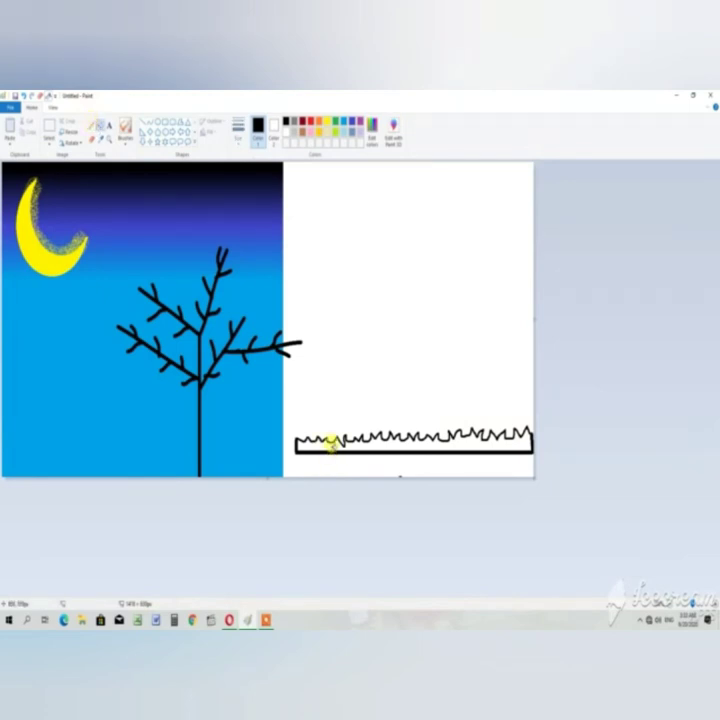
{"action": "left_click", "coordinate": [332, 443]}
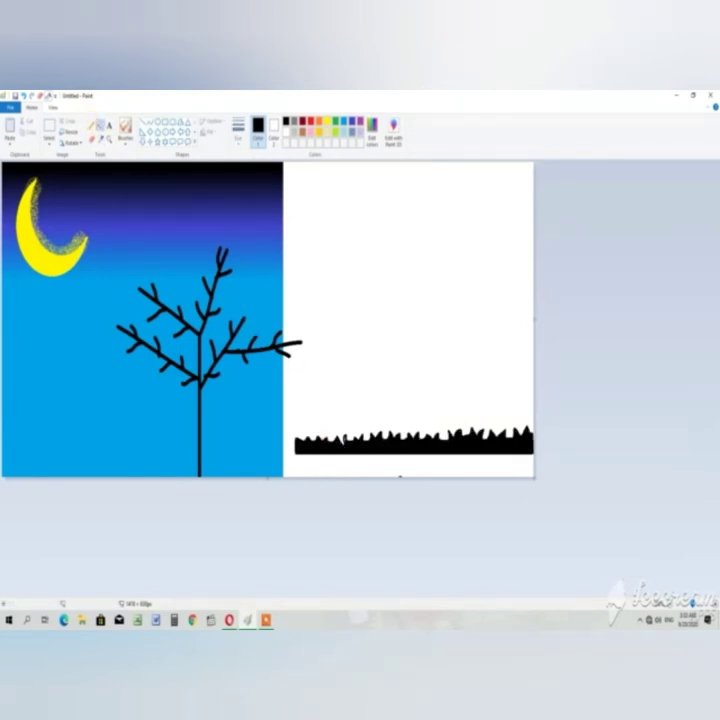
Select the black grass strip and move it to the bottom of the night sky, starting at the canvas's left edge
{"action": "left_click", "coordinate": [49, 127]}
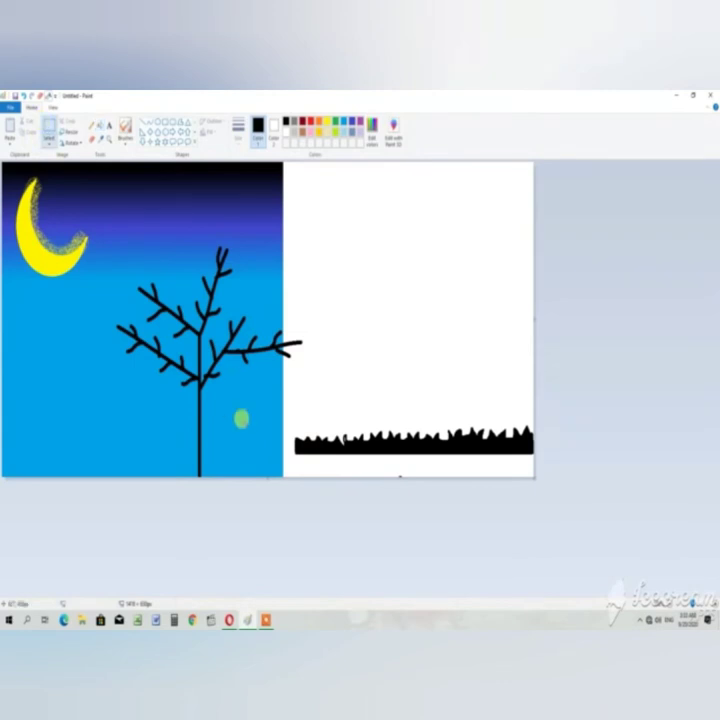
{"action": "left_click_drag", "start_coordinate": [284, 465], "coordinate": [533, 414]}
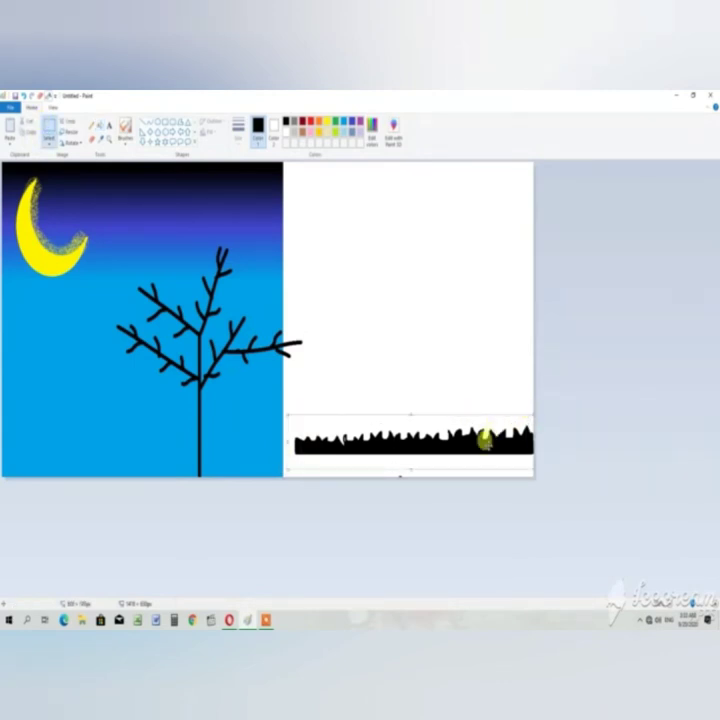
{"action": "left_click_drag", "start_coordinate": [484, 440], "coordinate": [176, 470]}
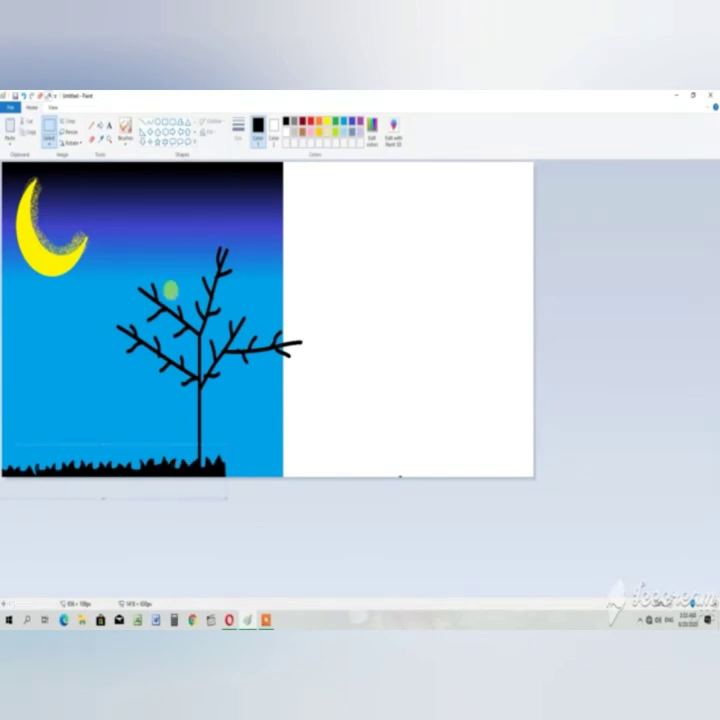
{"action": "left_click", "coordinate": [100, 125]}
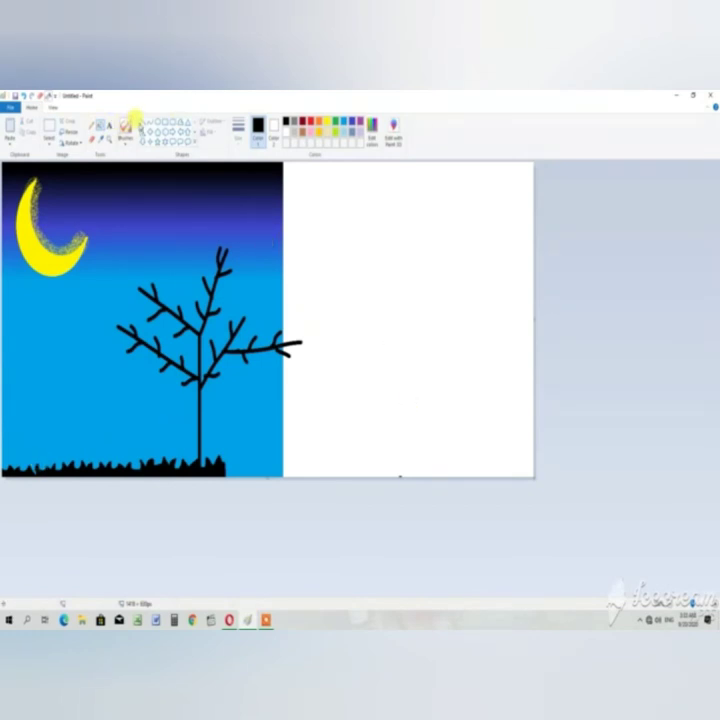
Draw a short horizontal black line low in the white area as a second grass base and switch to the Pencil
{"action": "left_click", "coordinate": [129, 120]}
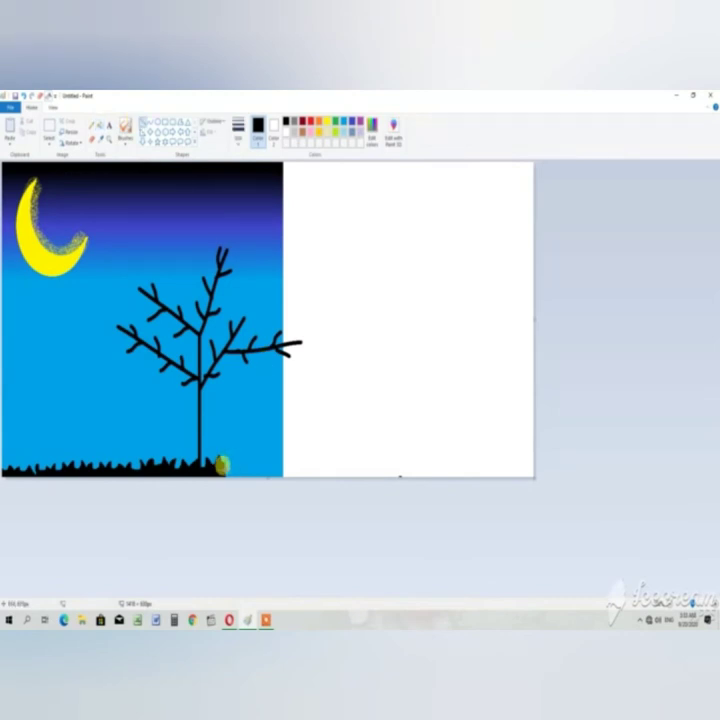
{"action": "mouse_move", "coordinate": [222, 464]}
{"action": "left_mouse_down"}
{"action": "mouse_move", "coordinate": [276, 468]}
{"action": "mouse_move", "coordinate": [371, 459]}
{"action": "mouse_move", "coordinate": [400, 465]}
{"action": "left_mouse_up"}
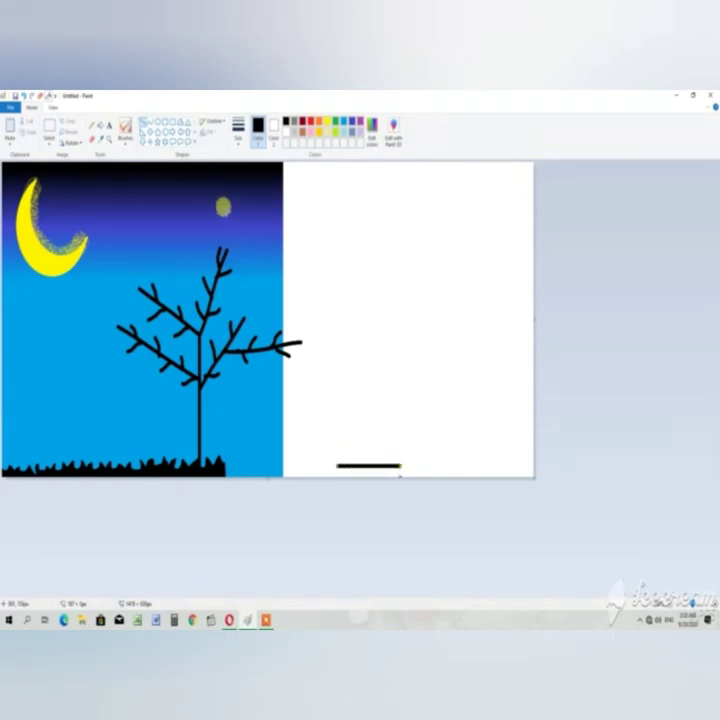
{"action": "left_click", "coordinate": [90, 123]}
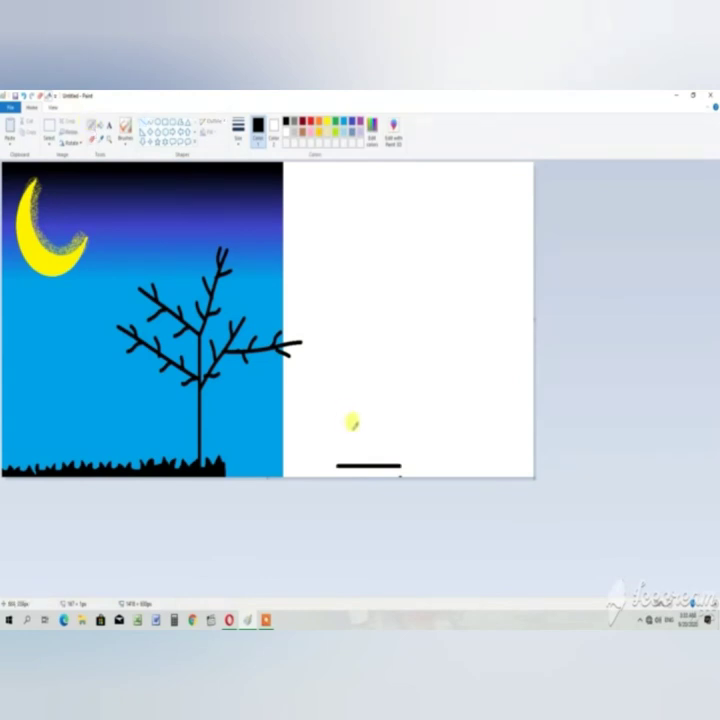
{"action": "left_click_drag", "start_coordinate": [337, 464], "coordinate": [339, 452]}
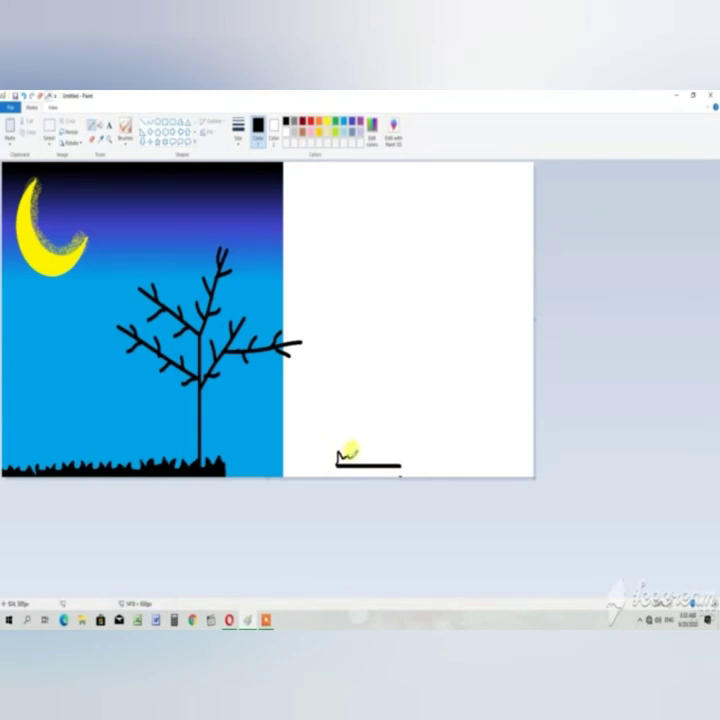
{"action": "mouse_move", "coordinate": [350, 449]}
{"action": "left_mouse_down"}
{"action": "mouse_move", "coordinate": [359, 456]}
{"action": "mouse_move", "coordinate": [365, 446]}
{"action": "mouse_move", "coordinate": [379, 450]}
{"action": "left_mouse_up"}
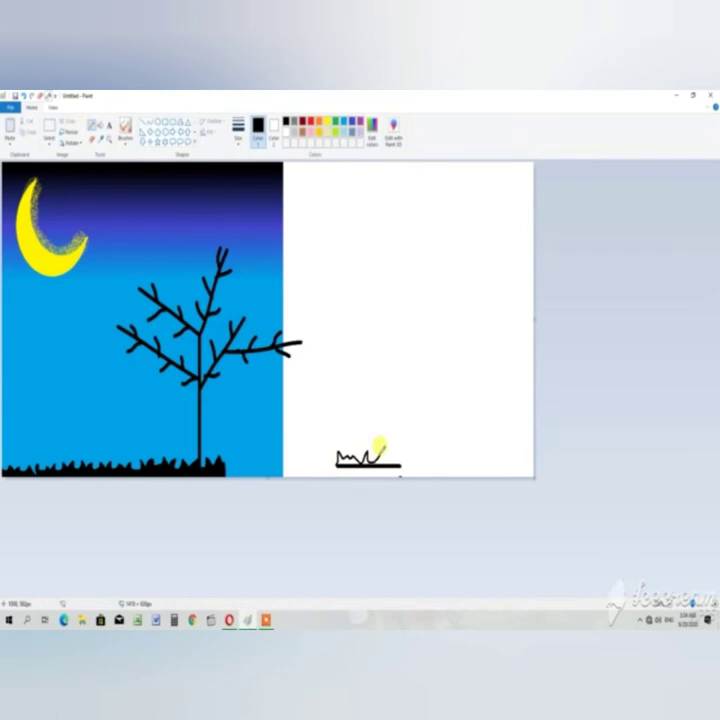
{"action": "key", "text": "ctrl+z"}
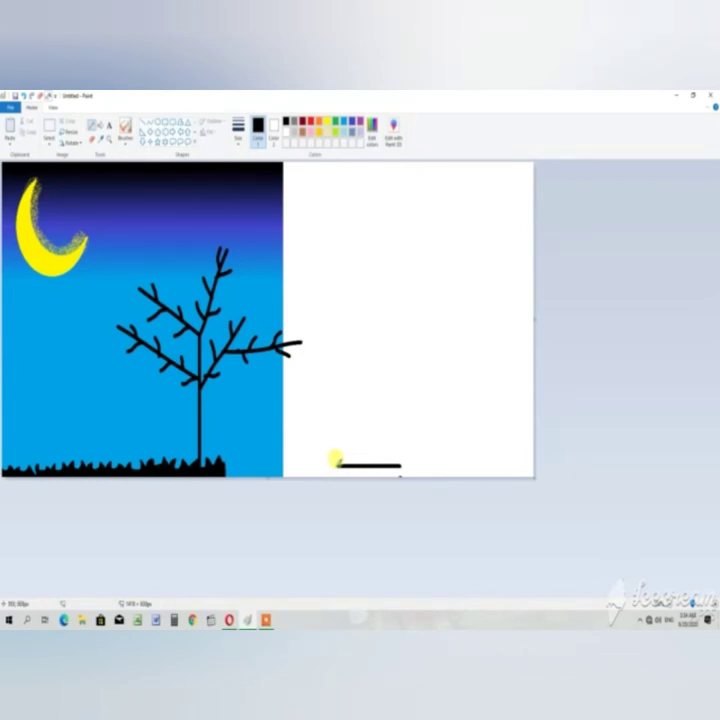
Draw a jagged grass outline on the short black line in the white area and fill its enclosed parts with black
{"action": "mouse_move", "coordinate": [337, 455]}
{"action": "left_mouse_down"}
{"action": "mouse_move", "coordinate": [374, 443]}
{"action": "mouse_move", "coordinate": [398, 452]}
{"action": "left_mouse_up"}
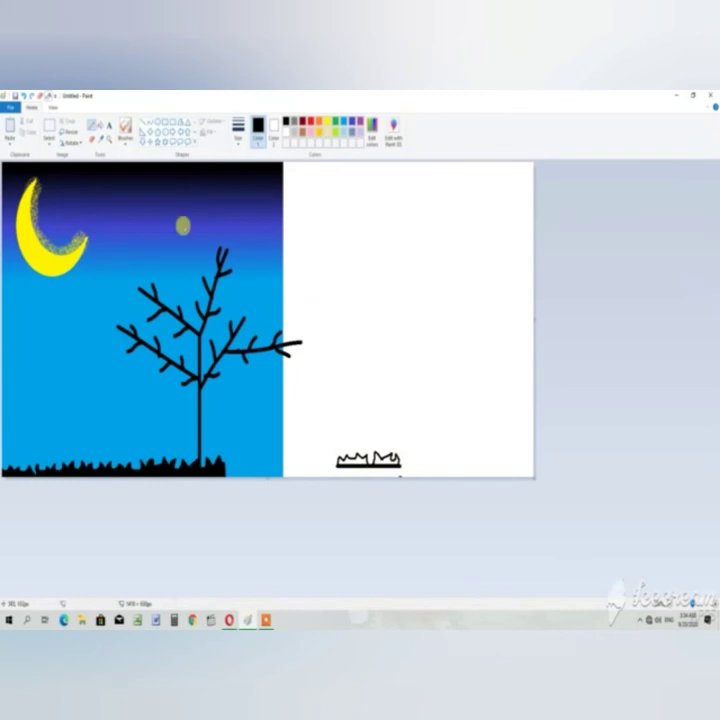
{"action": "left_click", "coordinate": [99, 124]}
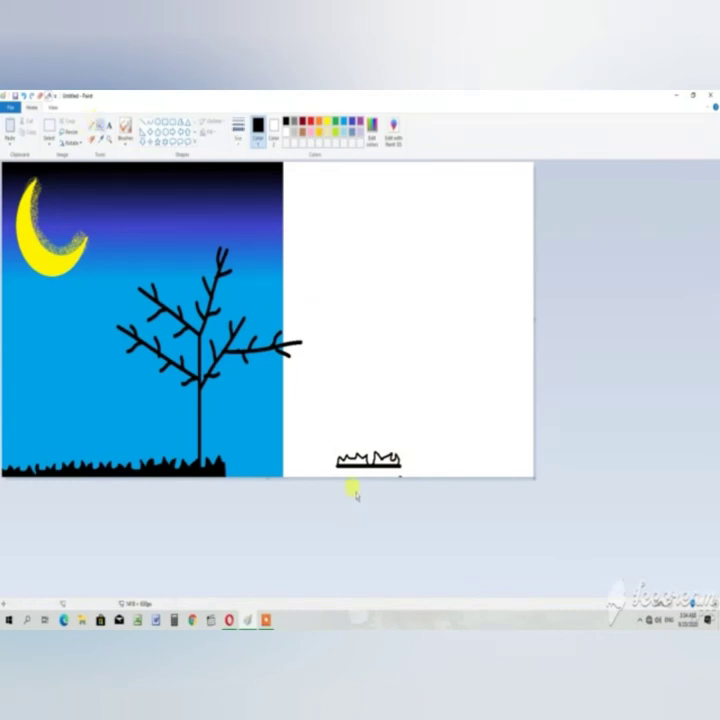
{"action": "left_click", "coordinate": [370, 461]}
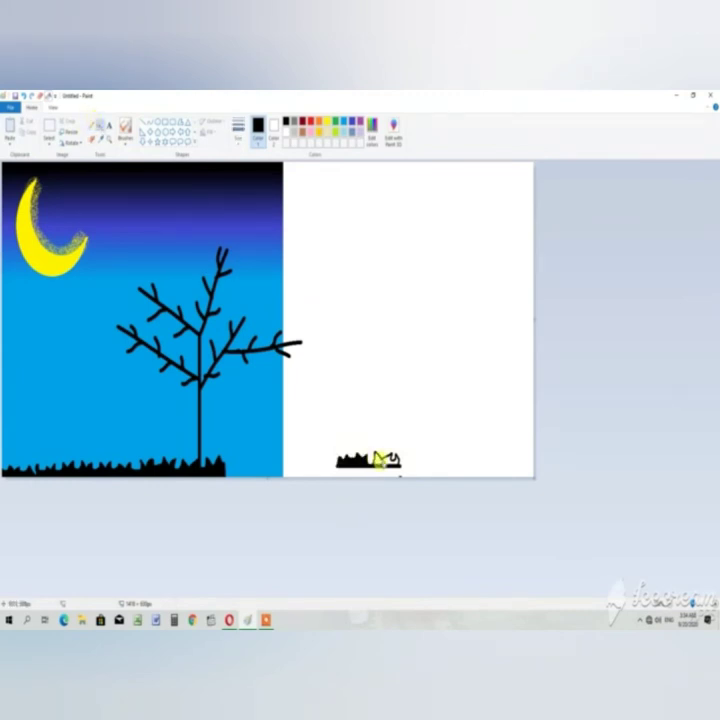
{"action": "left_click", "coordinate": [384, 460]}
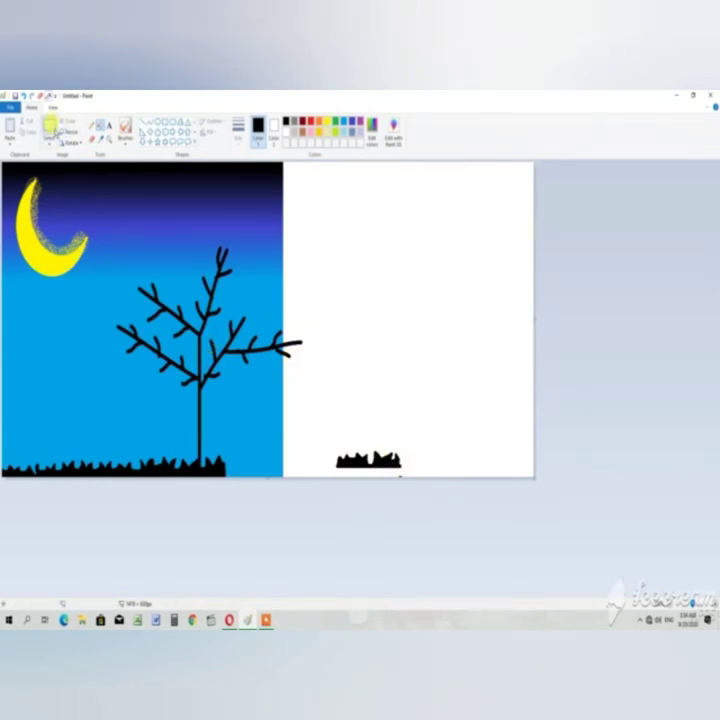
Select the small black grass piece and move it beside the existing grass, filling the gap up to the night sky's right edge
{"action": "left_click", "coordinate": [47, 127]}
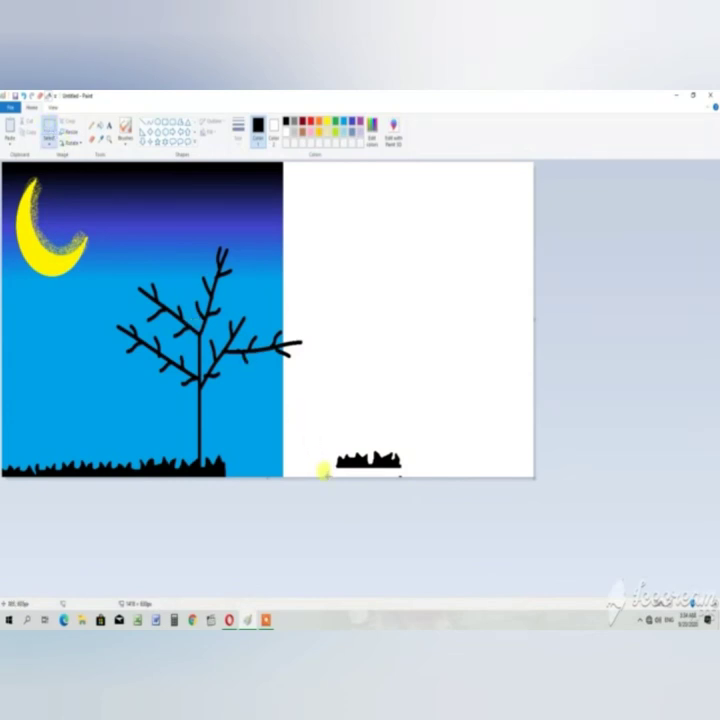
{"action": "left_click_drag", "start_coordinate": [328, 466], "coordinate": [414, 423]}
{"action": "left_click_drag", "start_coordinate": [344, 449], "coordinate": [228, 471]}
{"action": "left_click", "coordinate": [243, 470]}
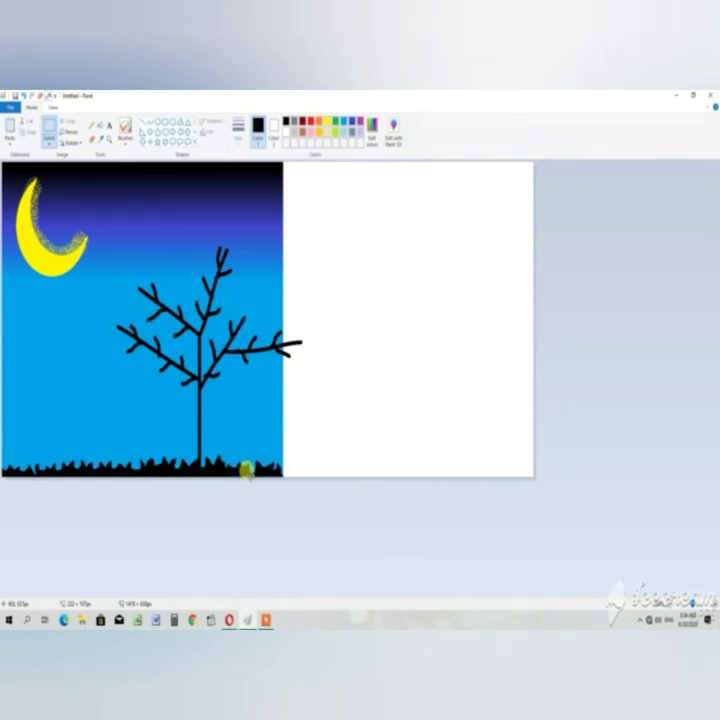
{"action": "left_click_drag", "start_coordinate": [245, 469], "coordinate": [159, 236]}
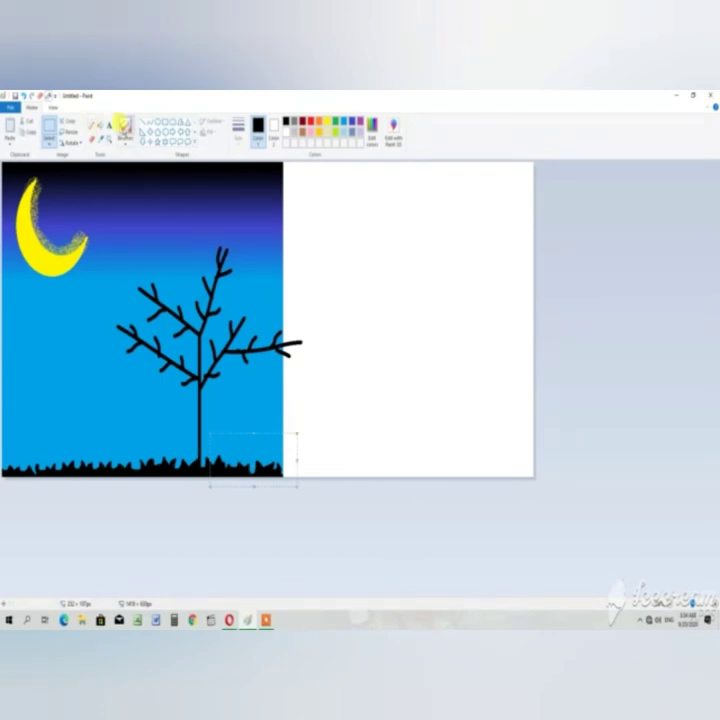
Test the brush in black on the white area and dot small white stars across the upper night sky
{"action": "left_click", "coordinate": [124, 126]}
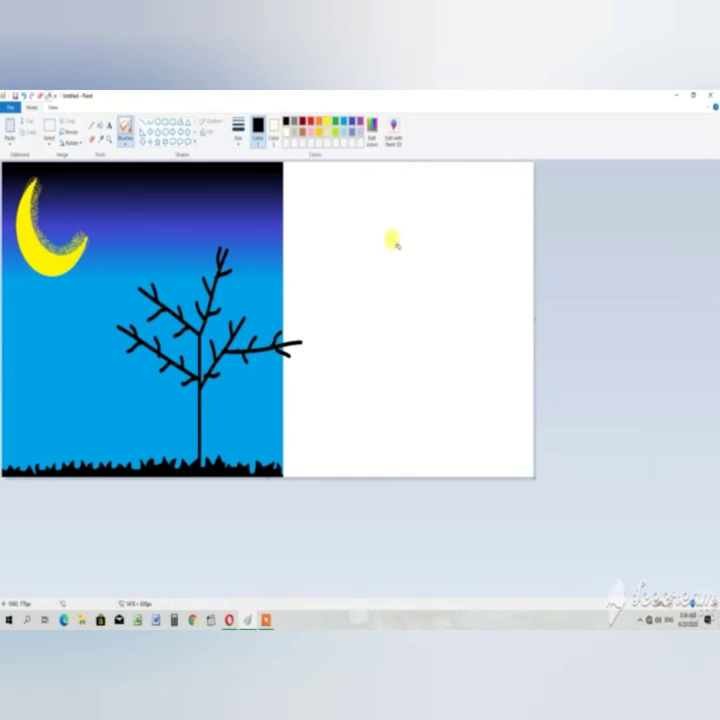
{"action": "left_click", "coordinate": [394, 249]}
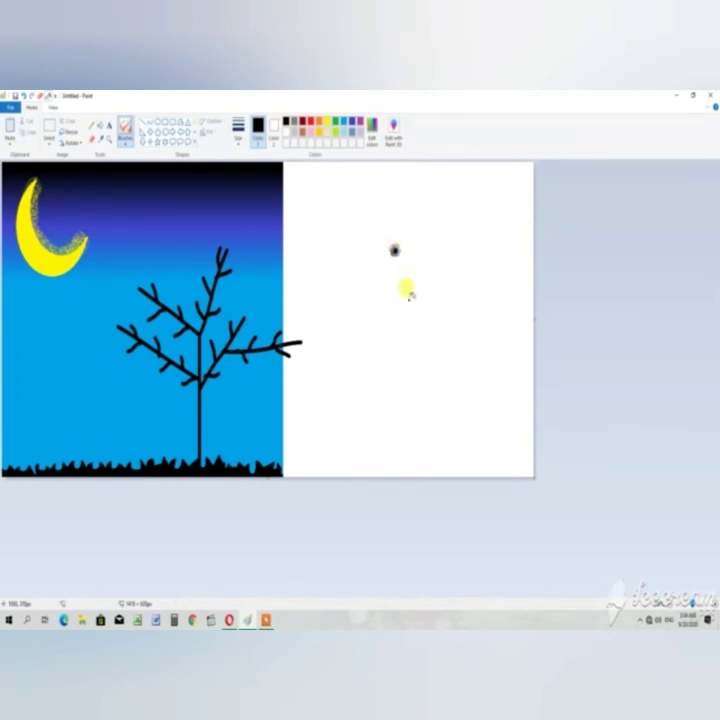
{"action": "left_click", "coordinate": [287, 131]}
{"action": "left_click", "coordinate": [107, 183]}
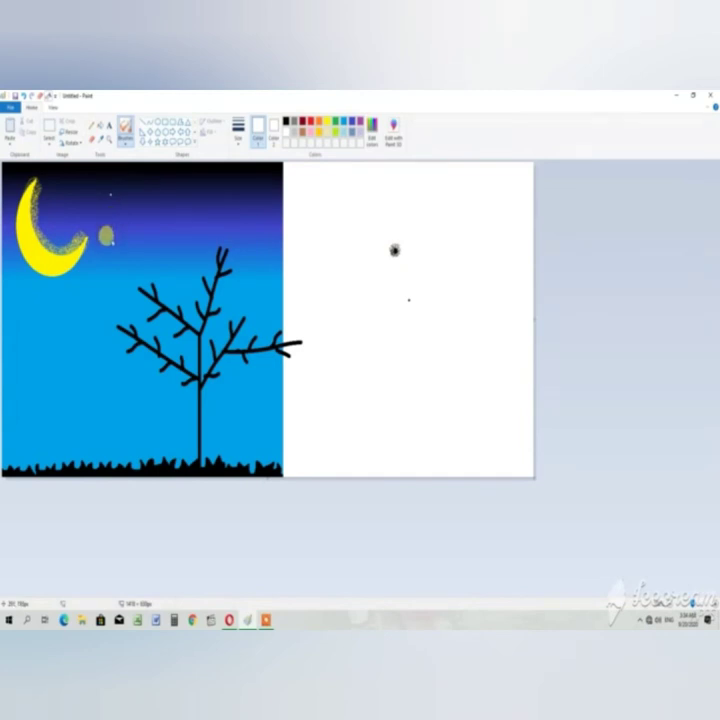
{"action": "left_click", "coordinate": [109, 244]}
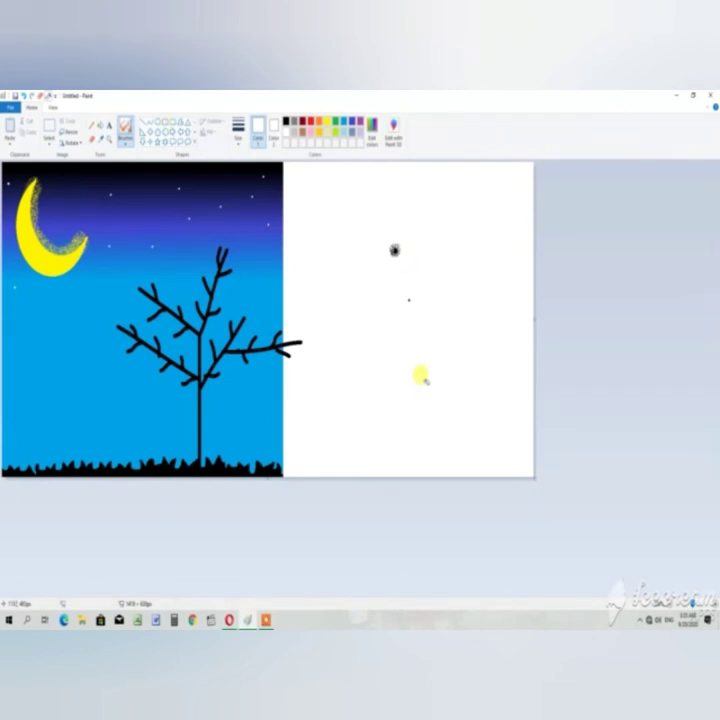
Test small and larger black brush dots on the white area, and add larger white dots and two white four-point stars to the sky
{"action": "left_click", "coordinate": [286, 121]}
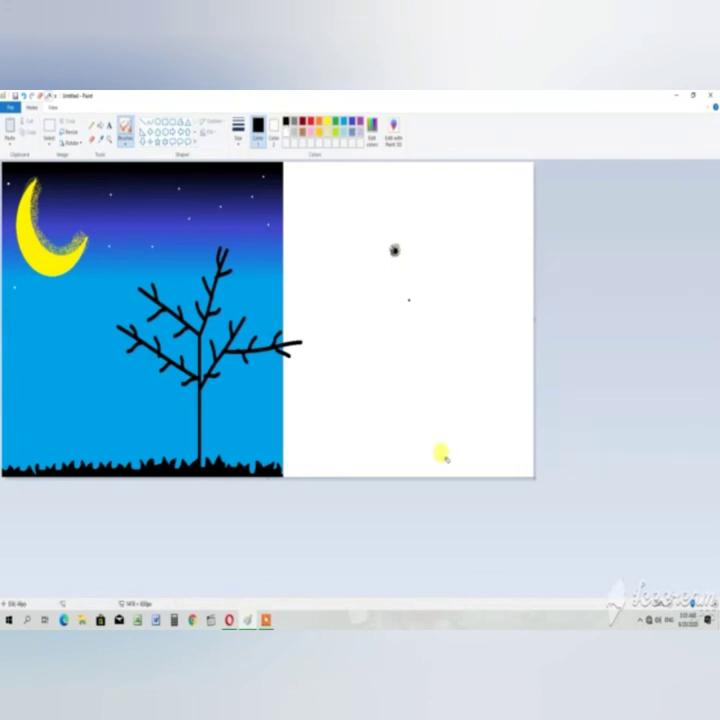
{"action": "left_click", "coordinate": [440, 394]}
{"action": "left_click", "coordinate": [441, 350]}
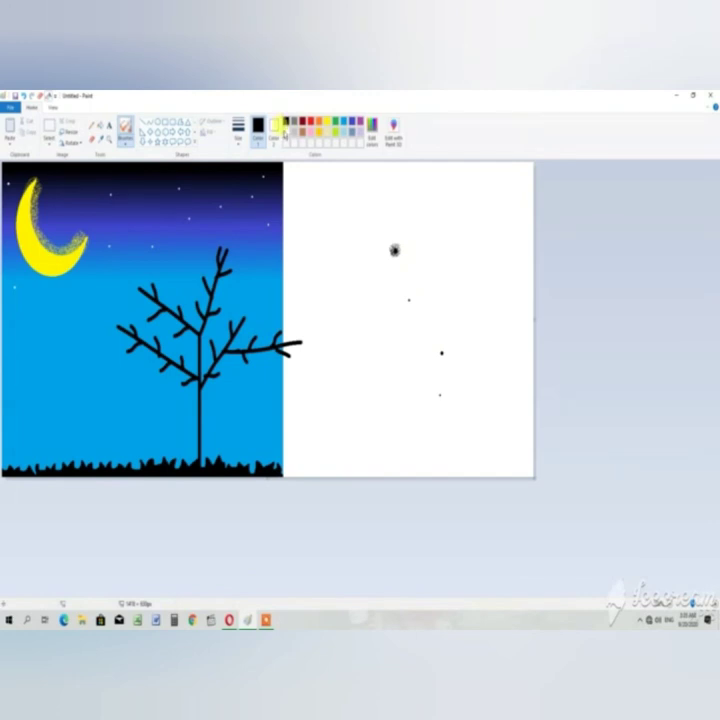
{"action": "left_click", "coordinate": [287, 124]}
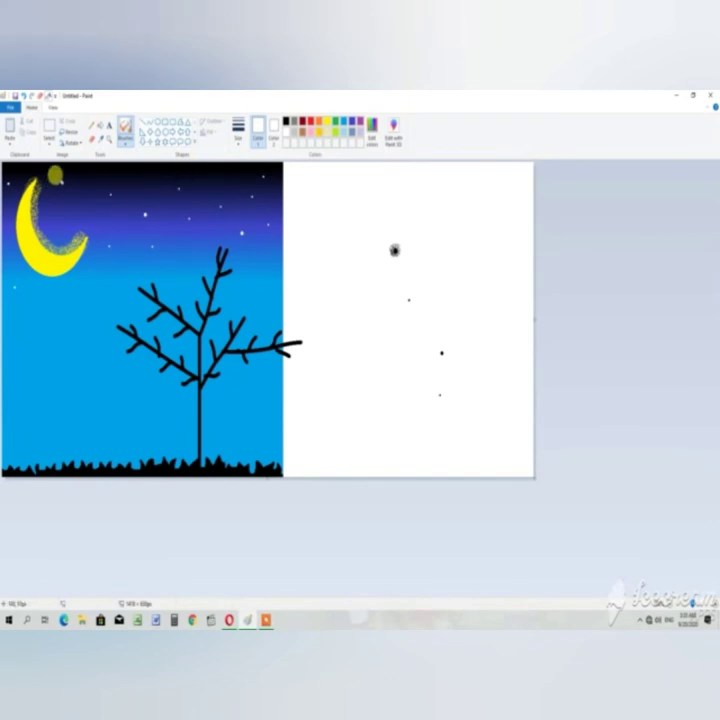
{"action": "left_click", "coordinate": [150, 141]}
{"action": "left_click_drag", "start_coordinate": [149, 193], "coordinate": [156, 202]}
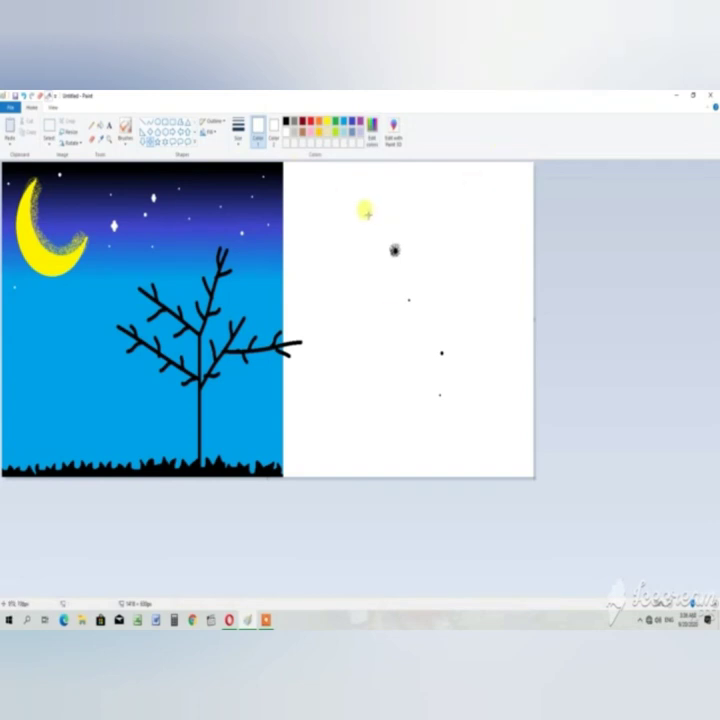
Erase the black test marks from the white area and add more white brush dots around the moon
{"action": "left_click", "coordinate": [91, 139]}
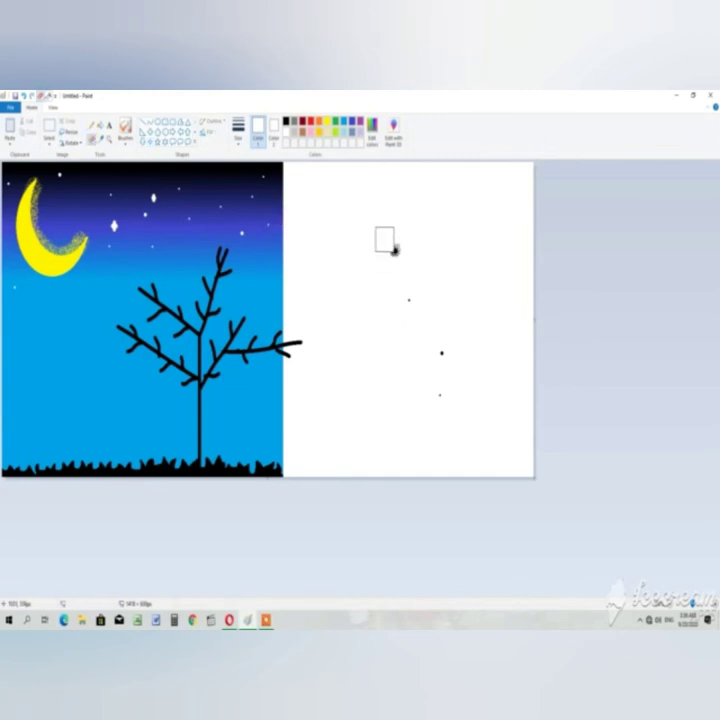
{"action": "mouse_move", "coordinate": [384, 241]}
{"action": "left_mouse_down"}
{"action": "mouse_move", "coordinate": [413, 323]}
{"action": "mouse_move", "coordinate": [451, 355]}
{"action": "mouse_move", "coordinate": [444, 398]}
{"action": "left_mouse_up"}
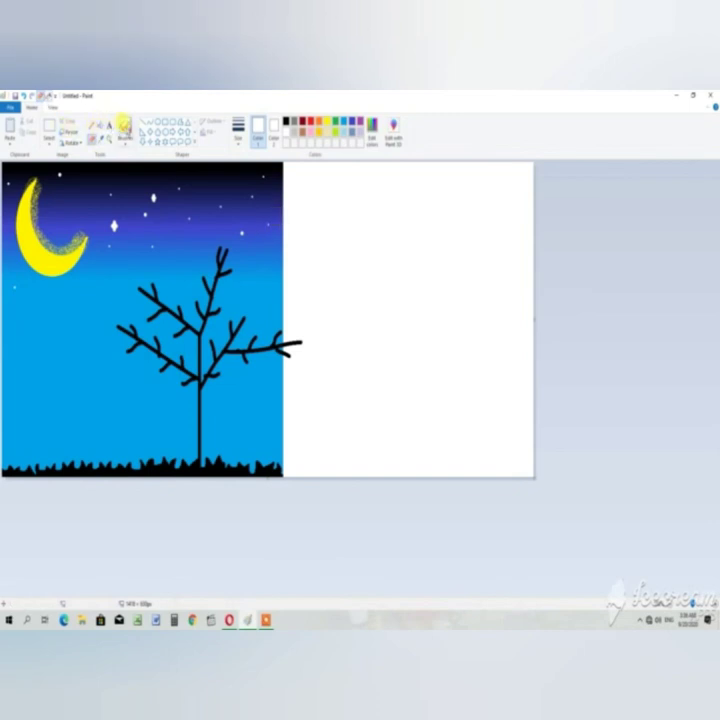
{"action": "left_click", "coordinate": [124, 124]}
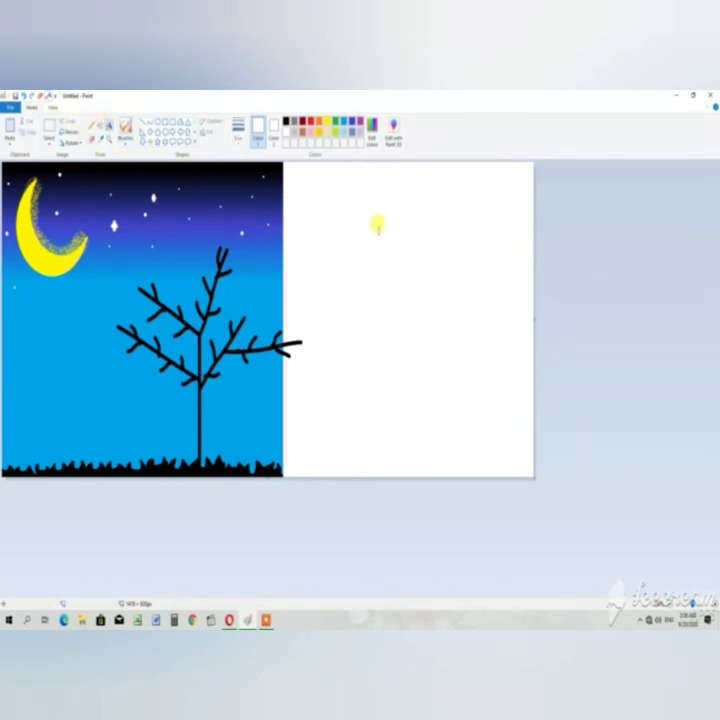
Create a wide text box in the white area with red text in a larger font size
{"action": "left_click_drag", "start_coordinate": [300, 312], "coordinate": [515, 240]}
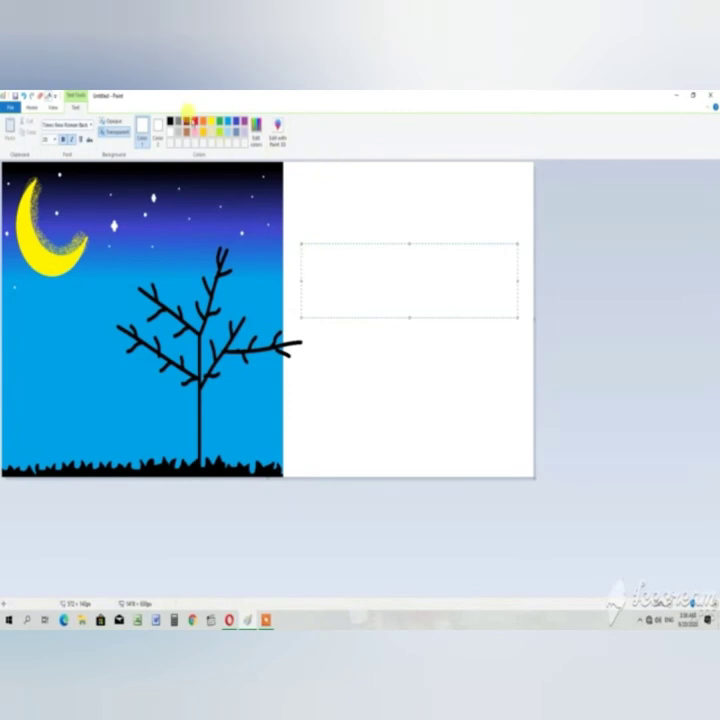
{"action": "left_click", "coordinate": [193, 121]}
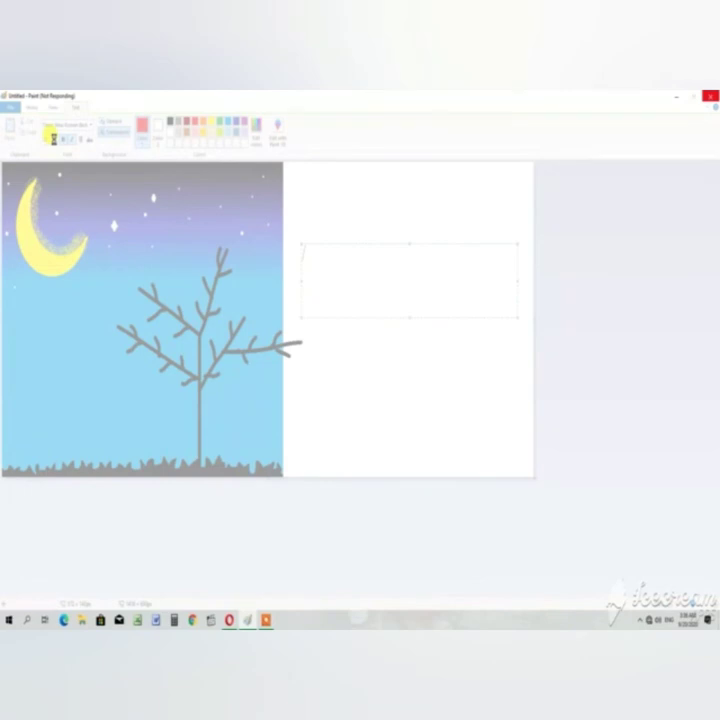
{"action": "left_click", "coordinate": [54, 140]}
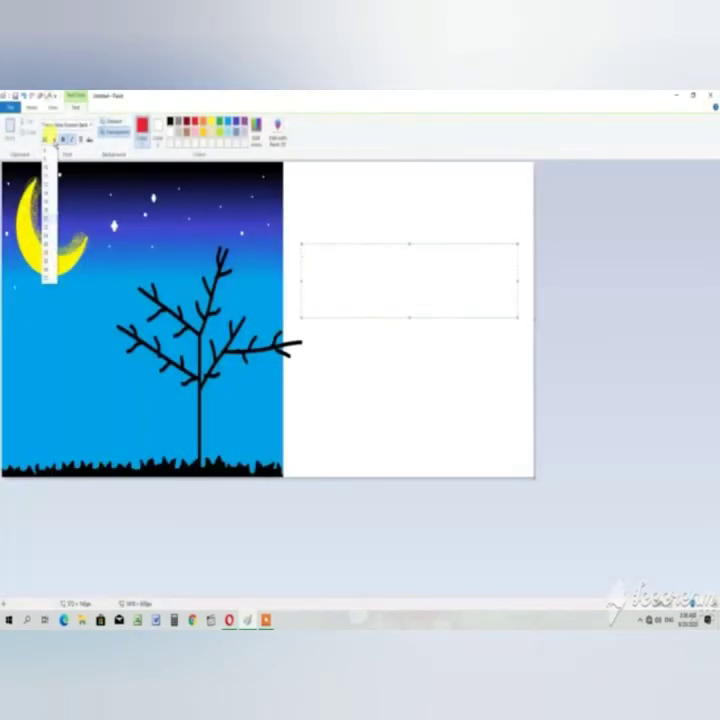
{"action": "left_click", "coordinate": [46, 250]}
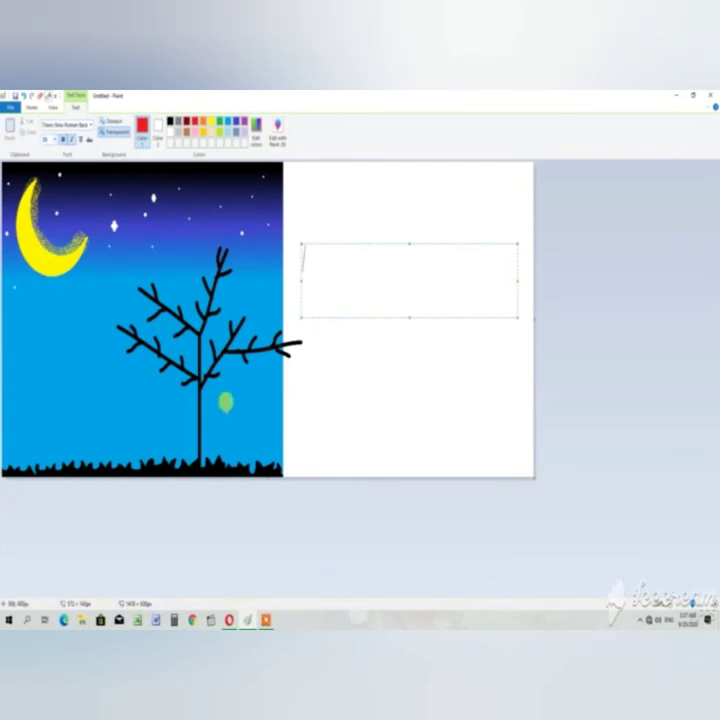
Enter "thanx for watching" as the first line of the text box and start a new line
{"action": "type", "text": "than"}
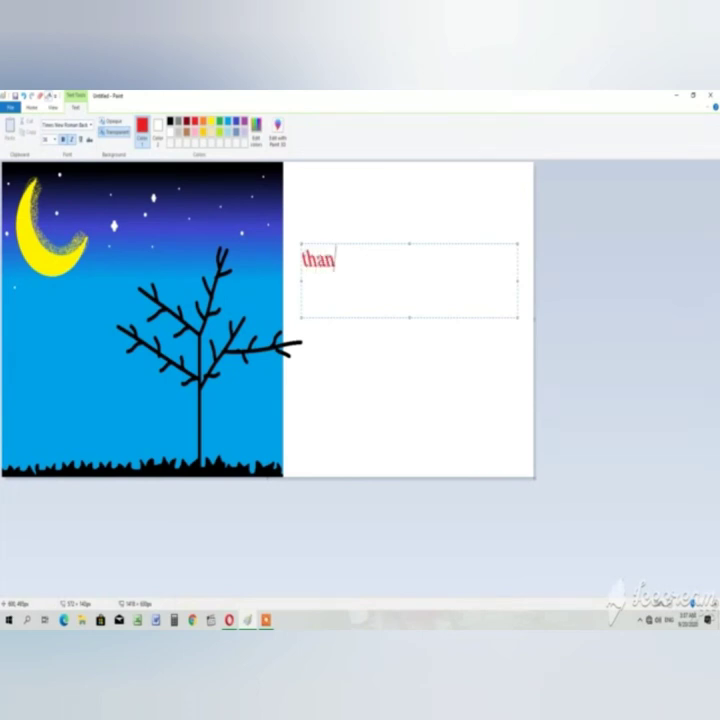
{"action": "type", "text": "x for "}
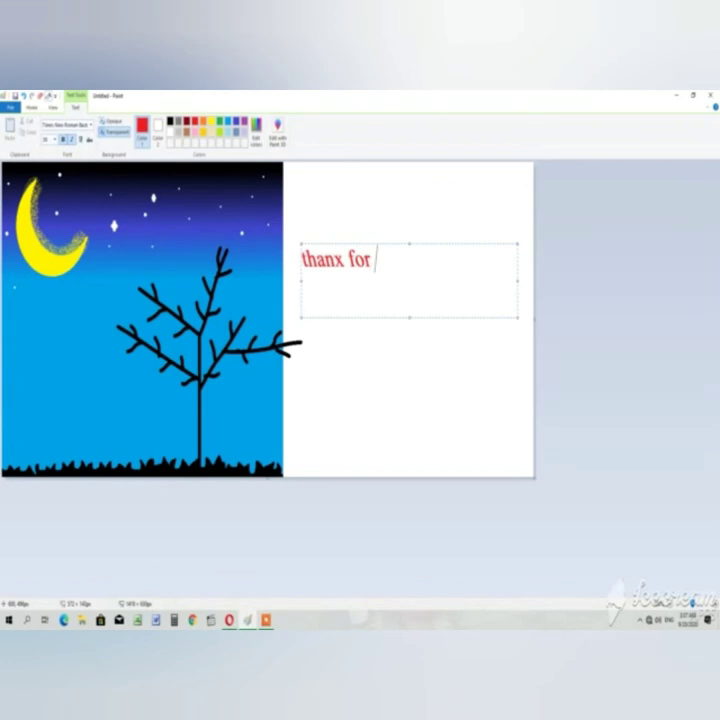
{"action": "type", "text": "watch"}
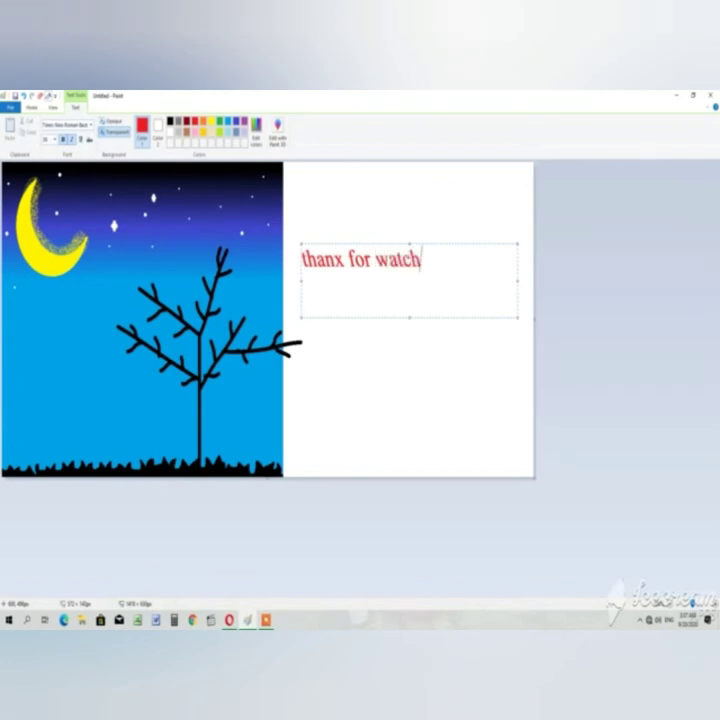
{"action": "type", "text": "ing"}
{"action": "key", "text": "Return"}
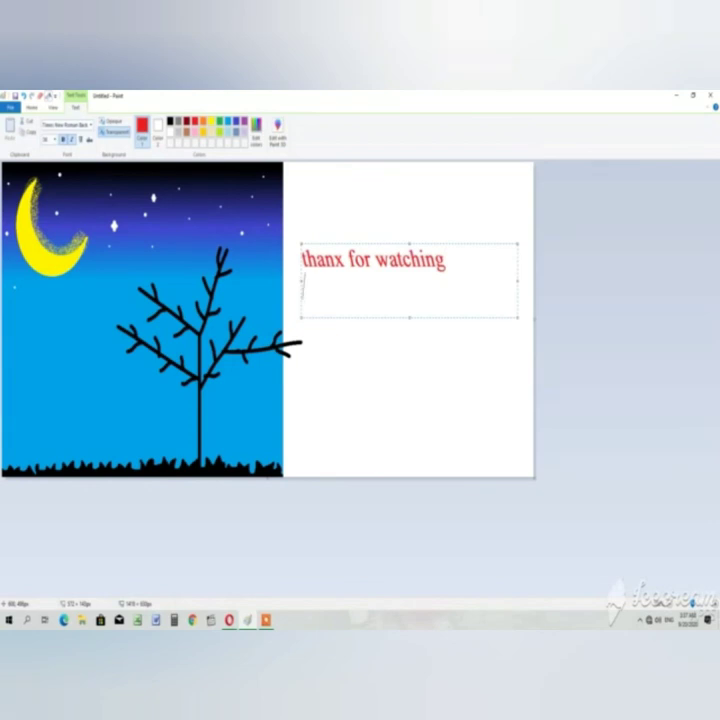
Add "kindly subs my channel and" as the second line and "like my video" as the third line of the text
{"action": "type", "text": "kind"}
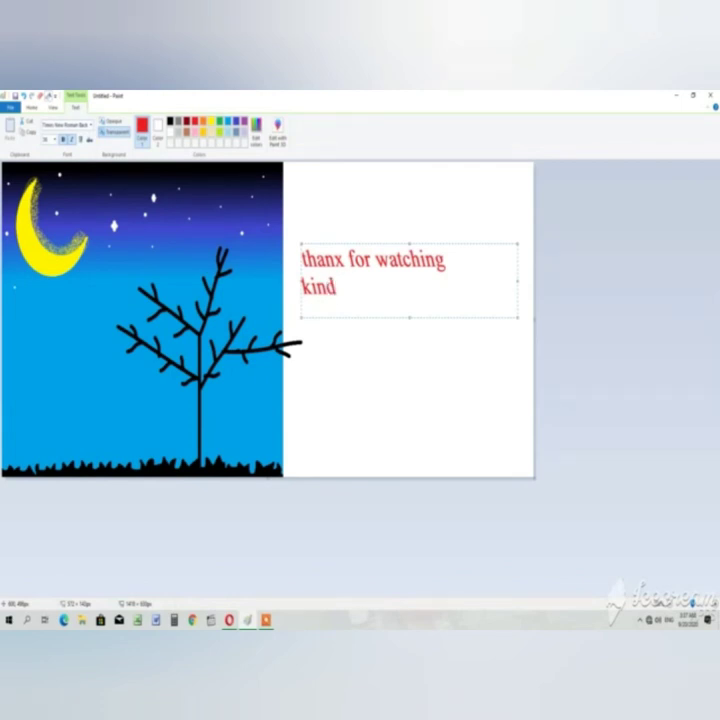
{"action": "type", "text": "ly su"}
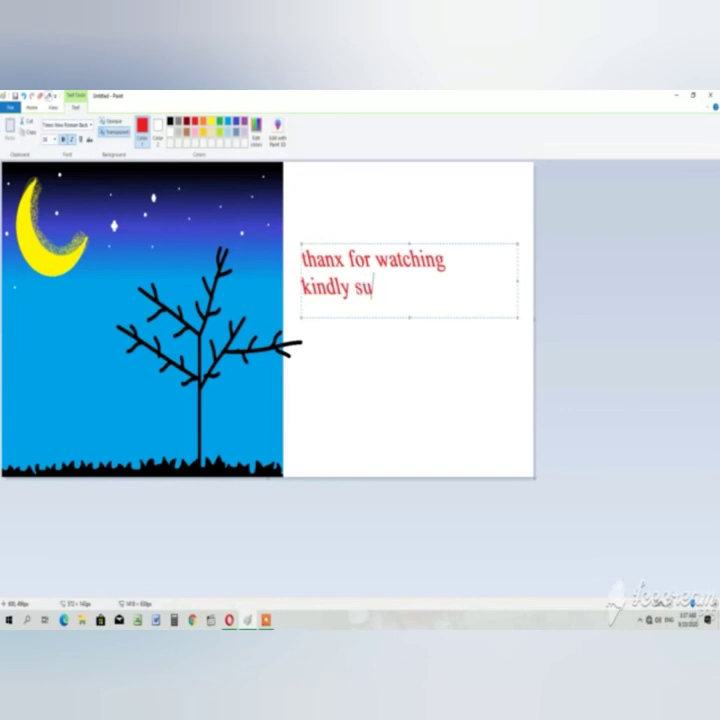
{"action": "type", "text": "bs m"}
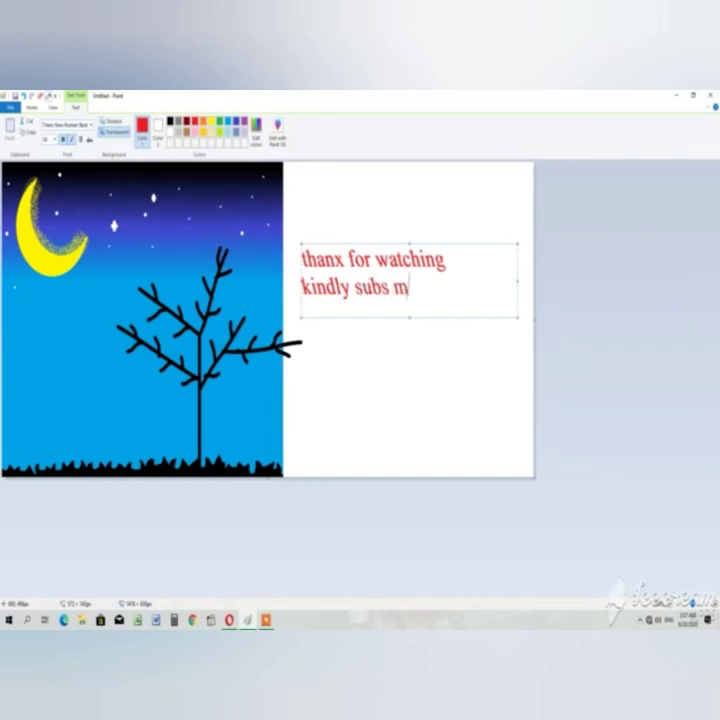
{"action": "type", "text": "y channel"}
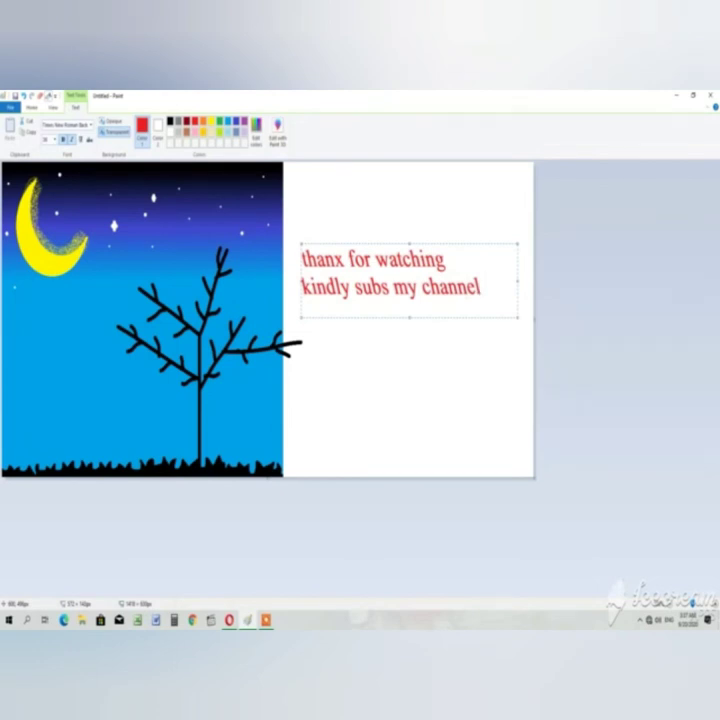
{"action": "type", "text": " and"}
{"action": "key", "text": "Return"}
{"action": "type", "text": "like"}
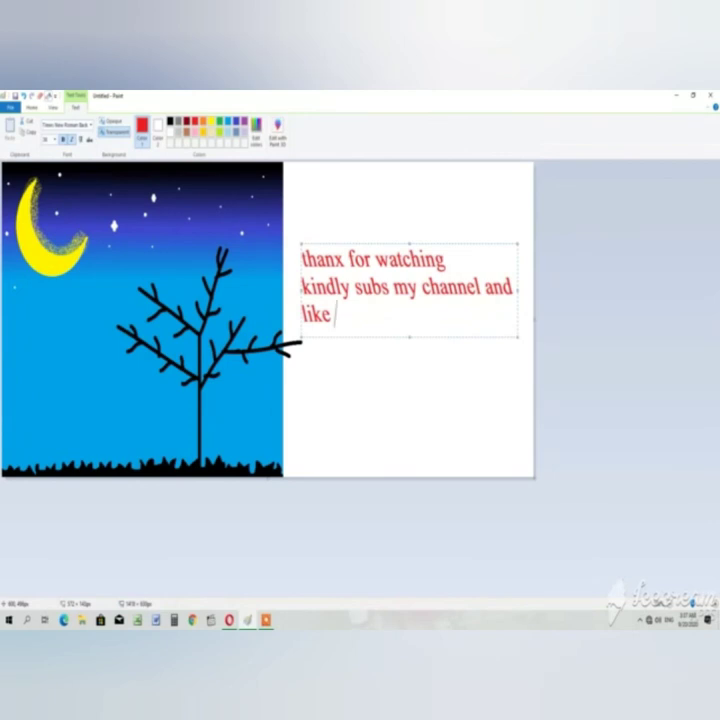
{"action": "type", "text": " my i"}
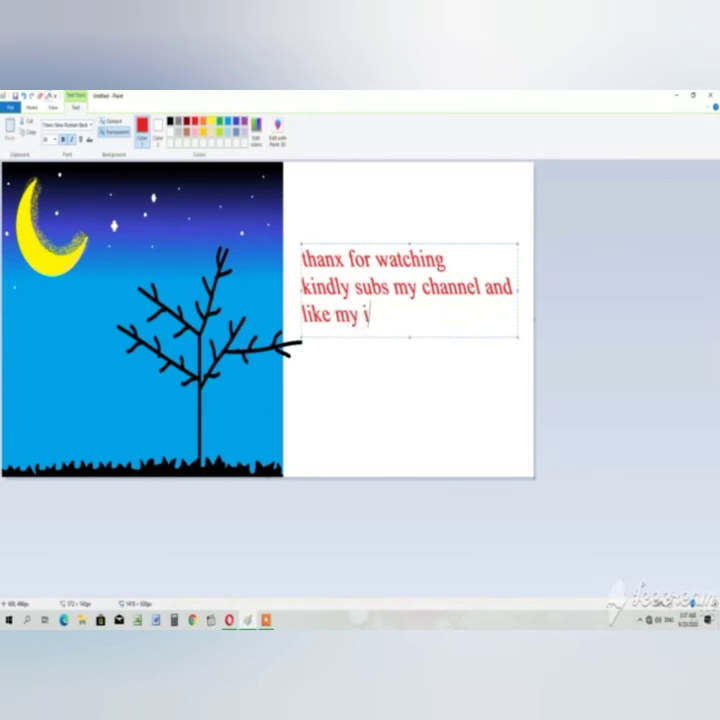
{"action": "key", "text": "BackSpace"}
{"action": "type", "text": "video"}
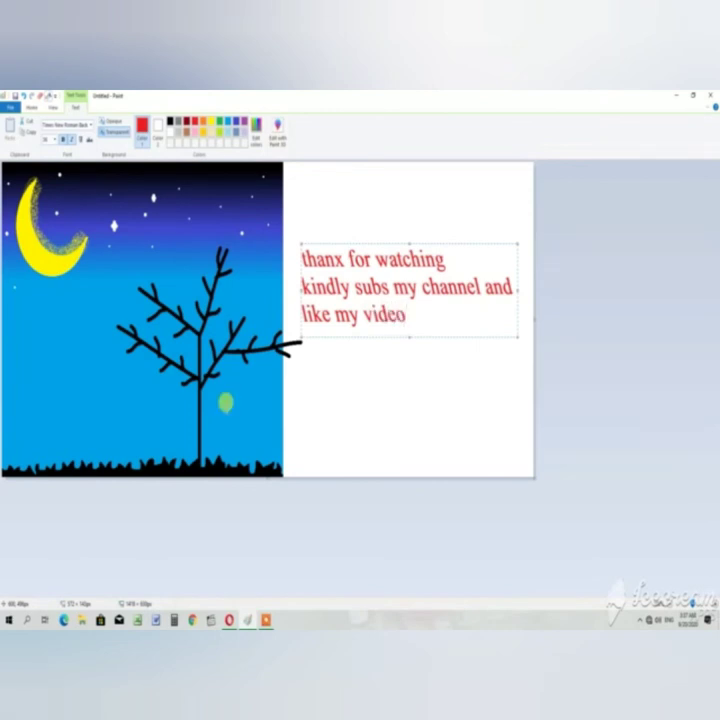
Add "ALLAH HAFIZ" in capitals as the last line of the text
{"action": "key", "text": "Return"}
{"action": "type", "text": "A"}
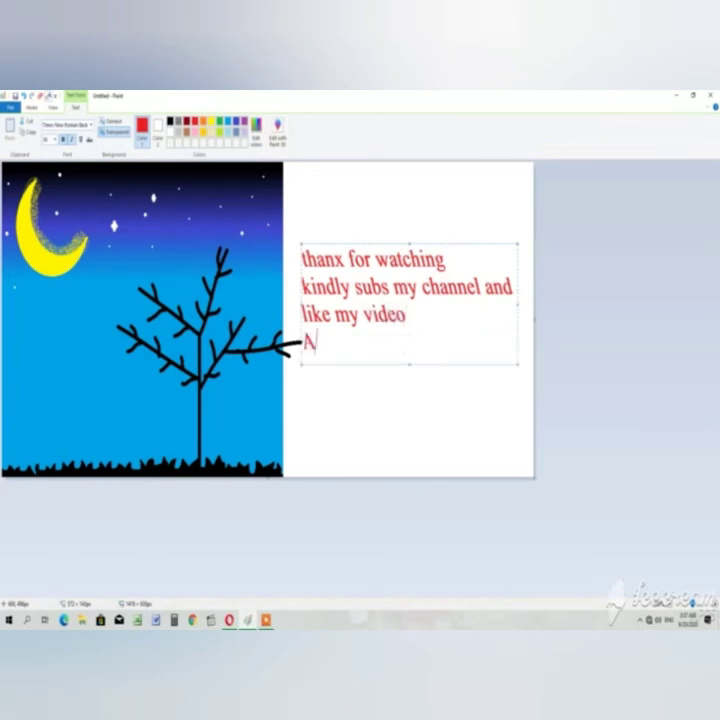
{"action": "type", "text": "LLAH HA"}
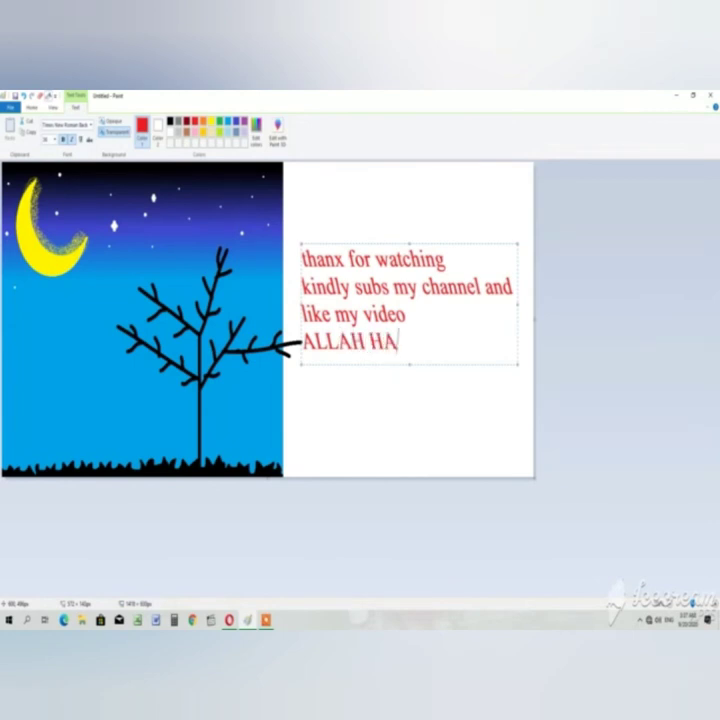
{"action": "type", "text": "FIZ"}
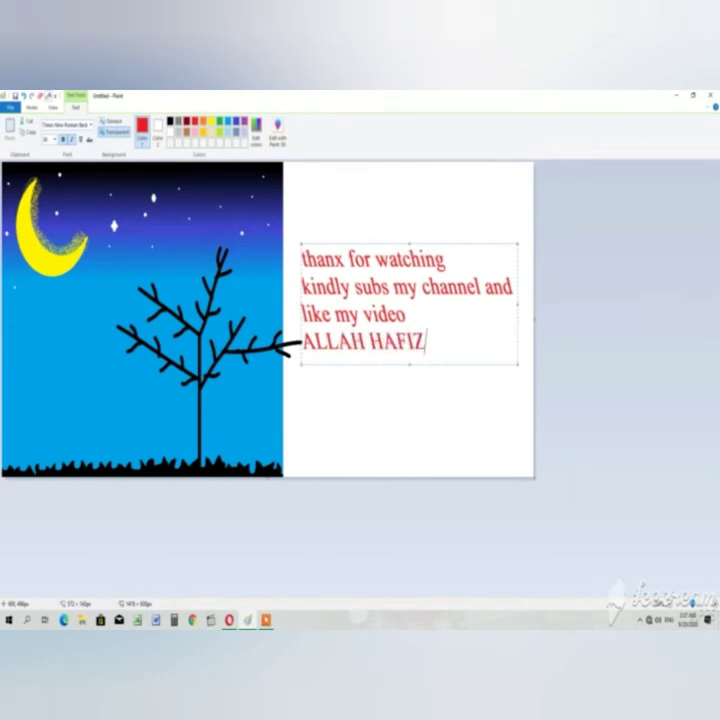